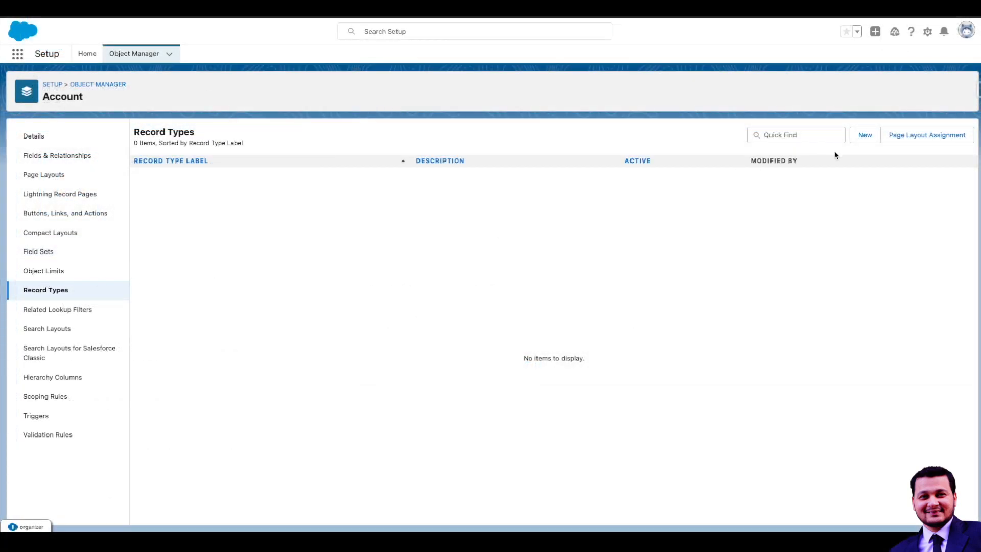
Start a new Account record type based on Master, labelled RecordType 1 and named RecordType_1.
left_click(861, 135)
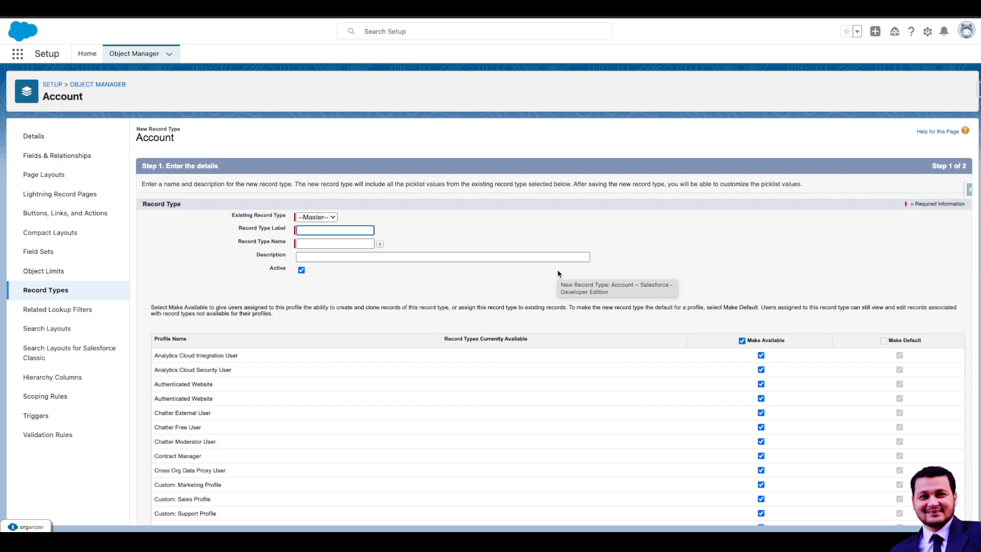
type("Recor")
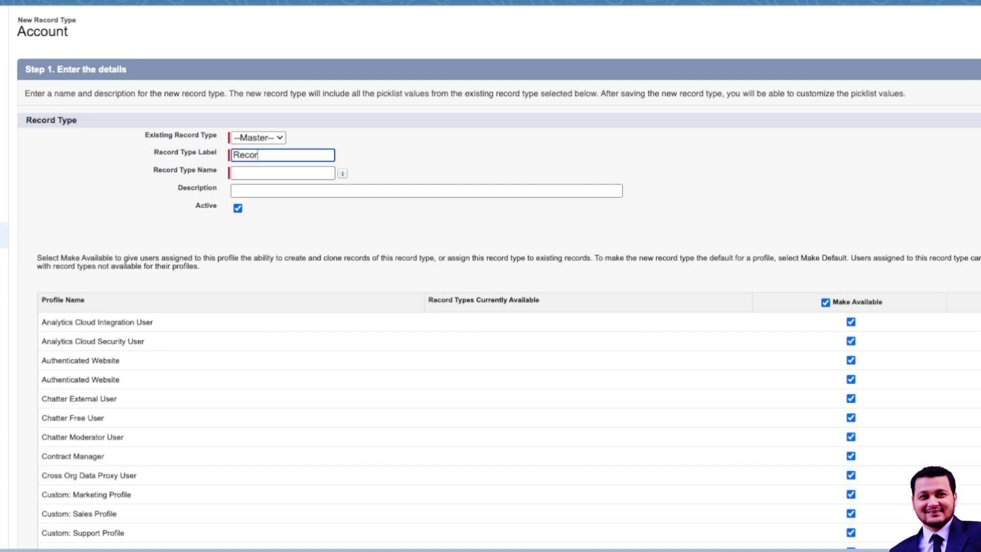
type("dType 1")
key("Tab")
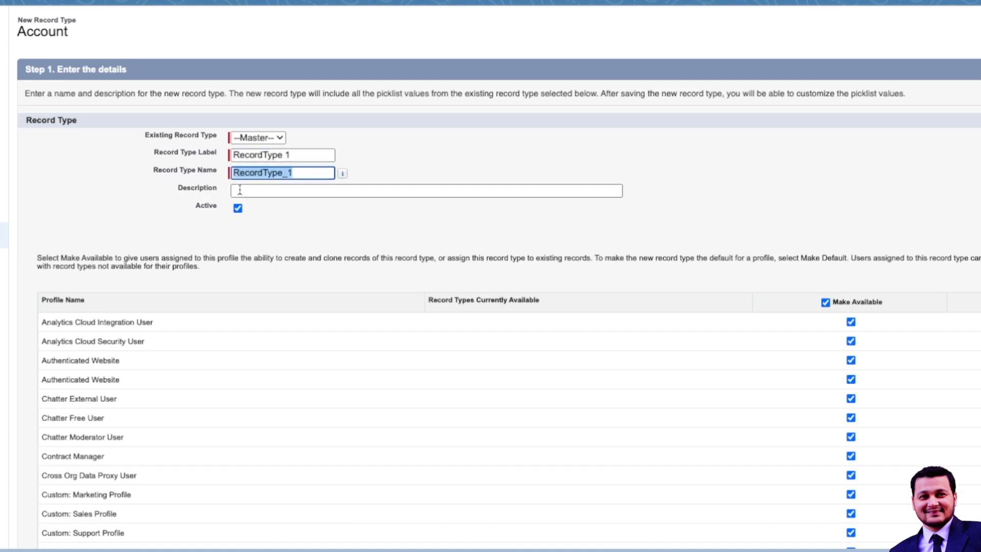
Clear the Make Available setting for all profiles at once and review the profile list.
scroll(399, 209, "down", 10)
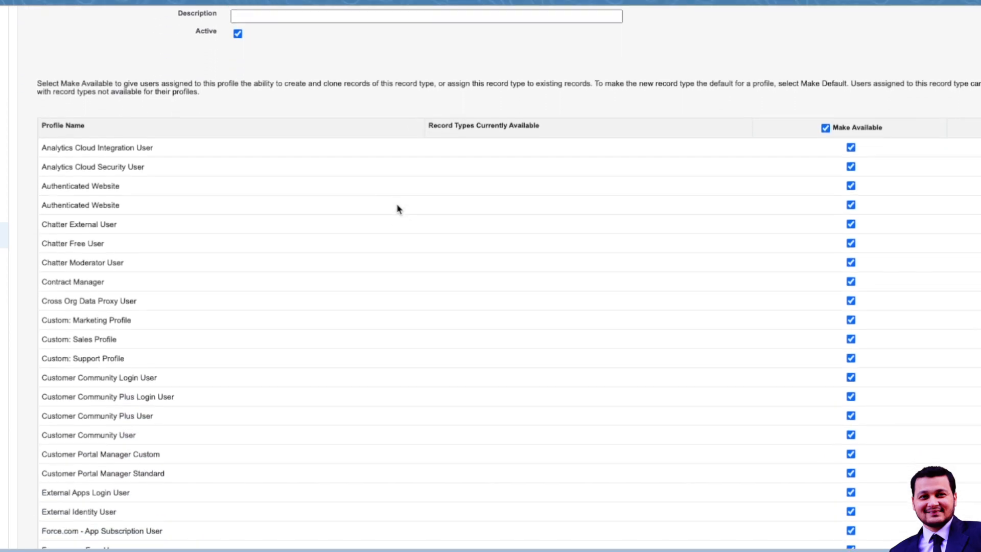
scroll(694, 278, "up", 10)
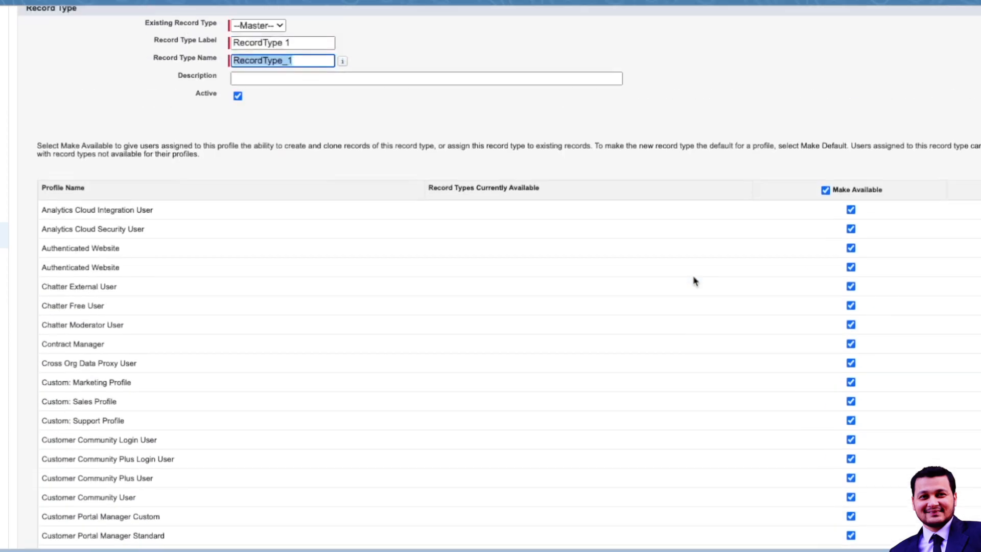
scroll(834, 247, "down", 6)
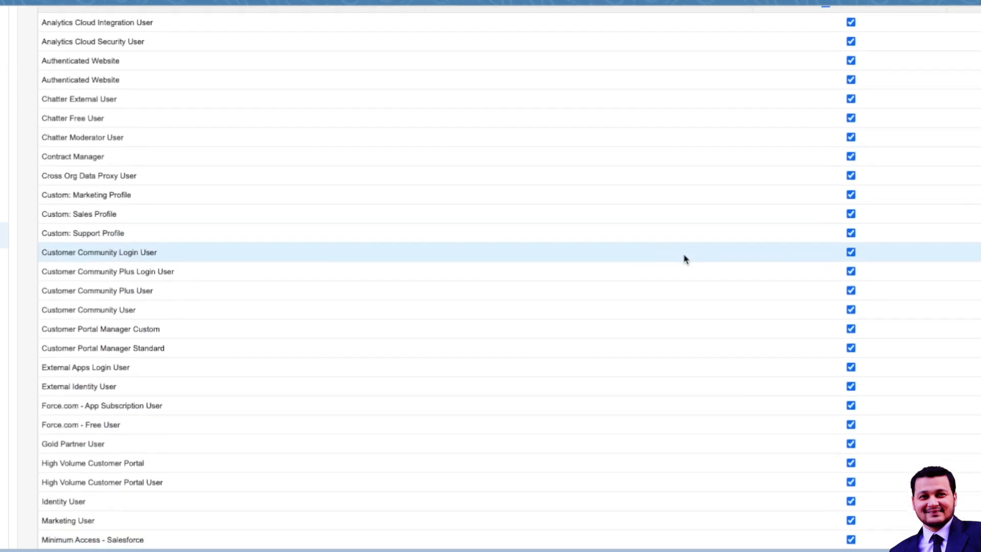
scroll(842, 262, "down", 3)
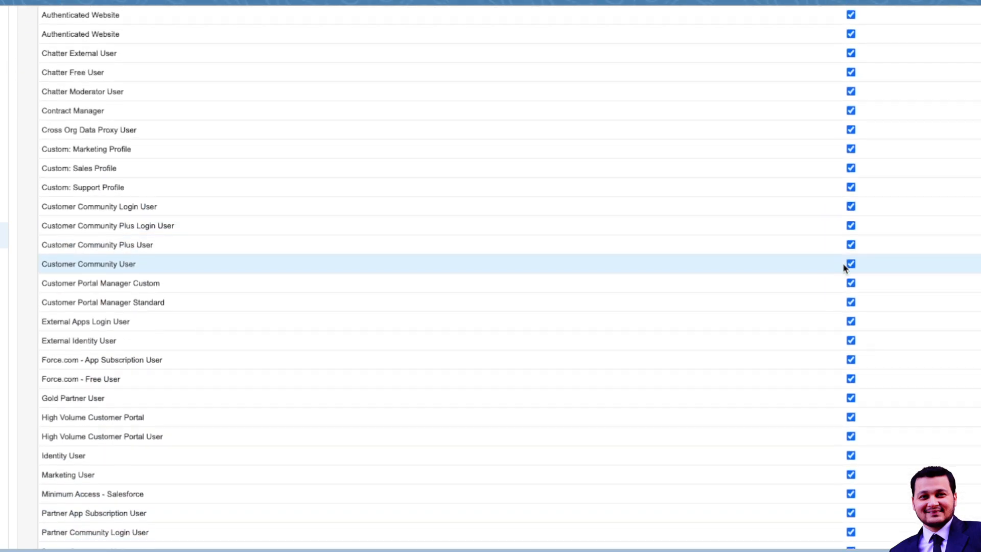
scroll(845, 267, "up", 8)
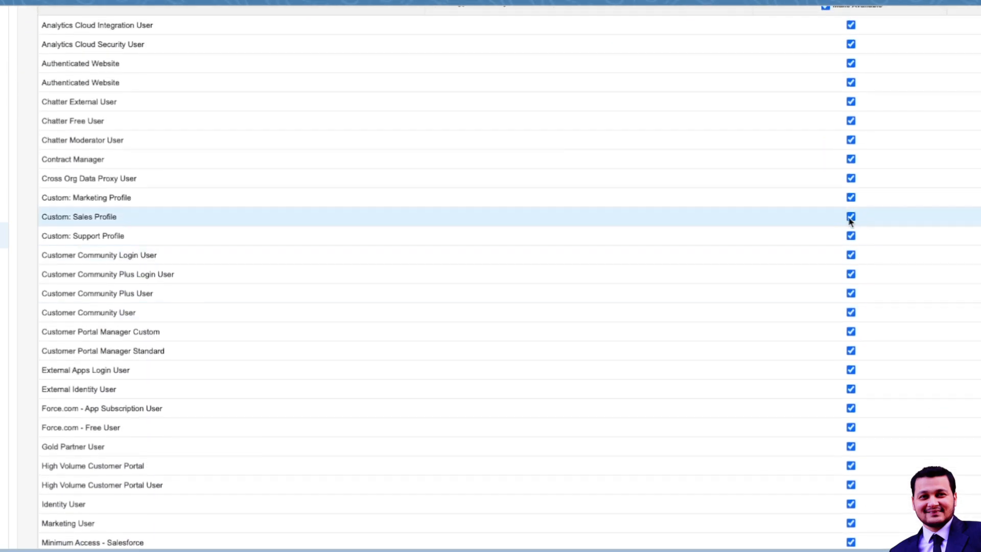
left_click(827, 195)
scroll(828, 192, "down", 6)
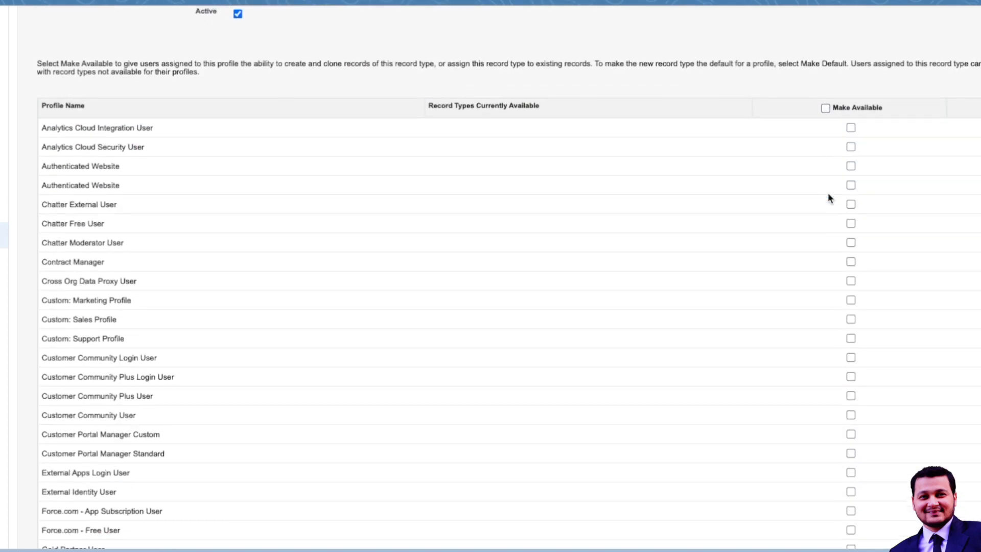
scroll(827, 198, "down", 3)
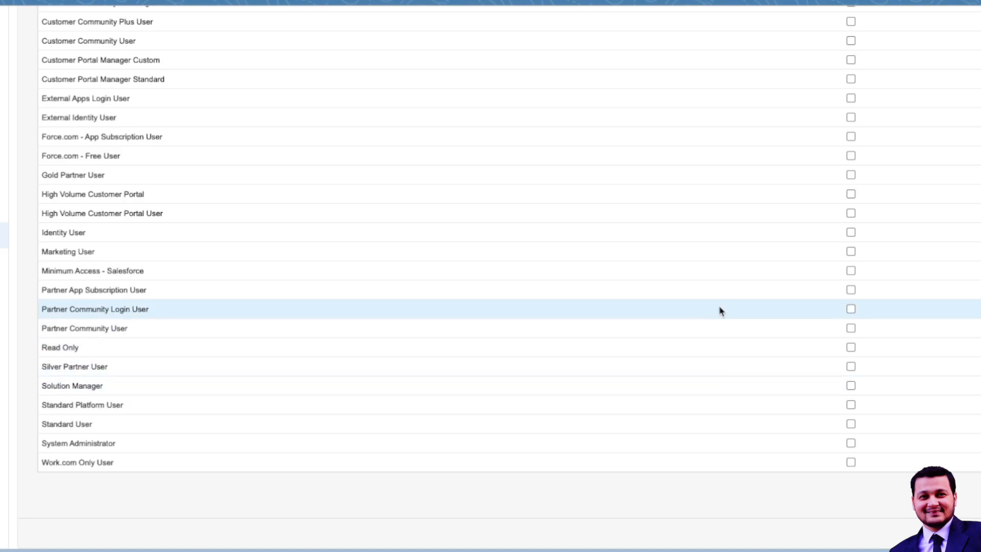
scroll(777, 309, "up", 8)
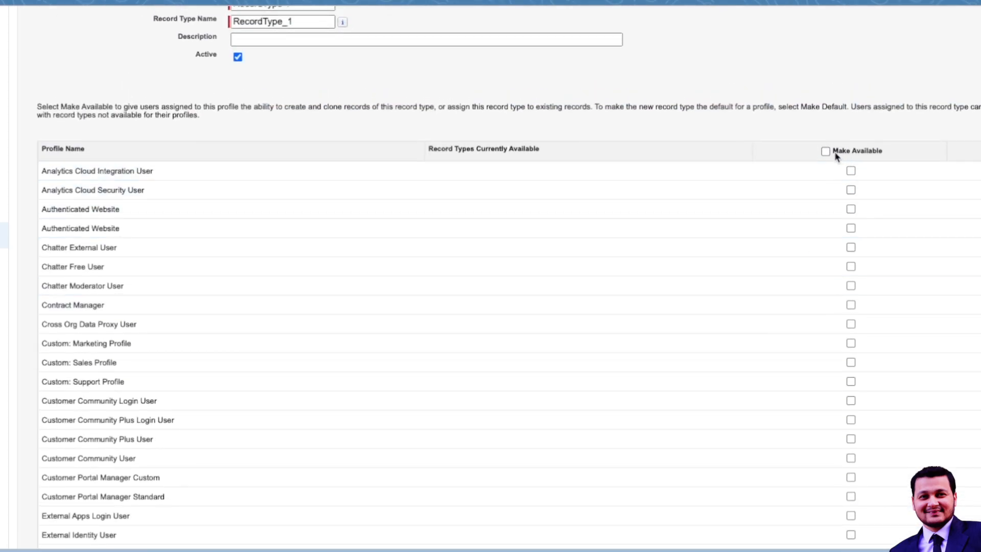
Make the record type available to all profiles and continue to the page layout assignment.
left_click(826, 152)
left_click(826, 152)
left_click(825, 151)
scroll(937, 210, "down", 8)
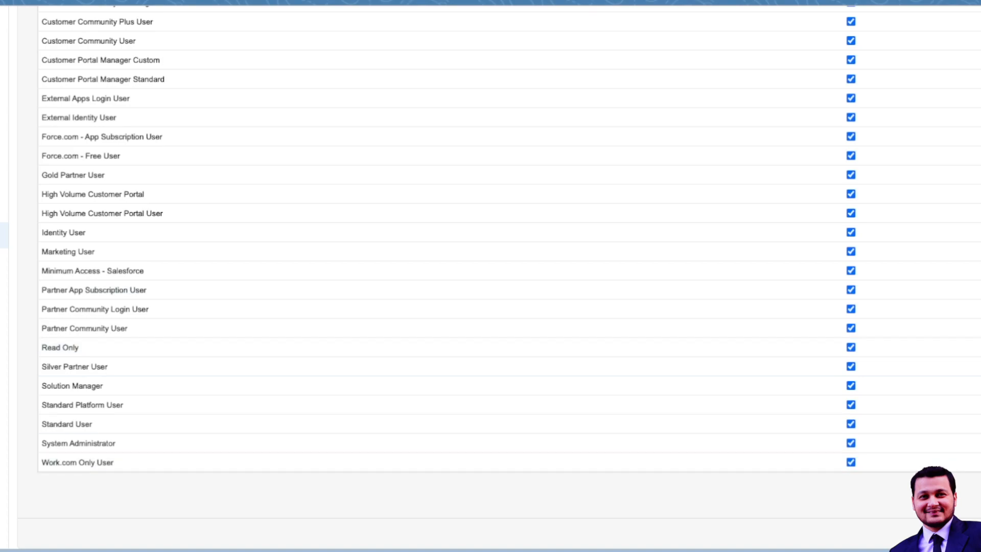
scroll(576, 256, "up", 8)
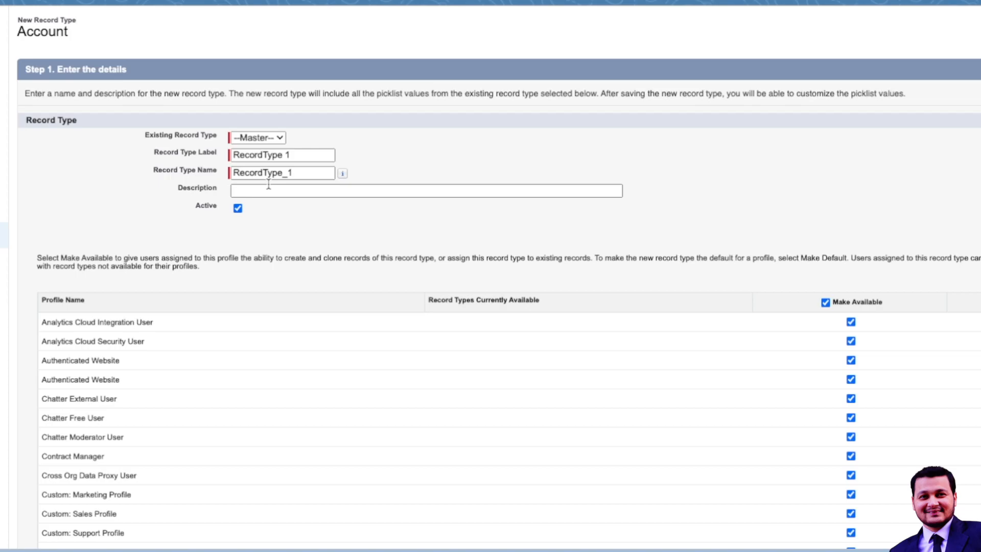
scroll(964, 396, "down", 10)
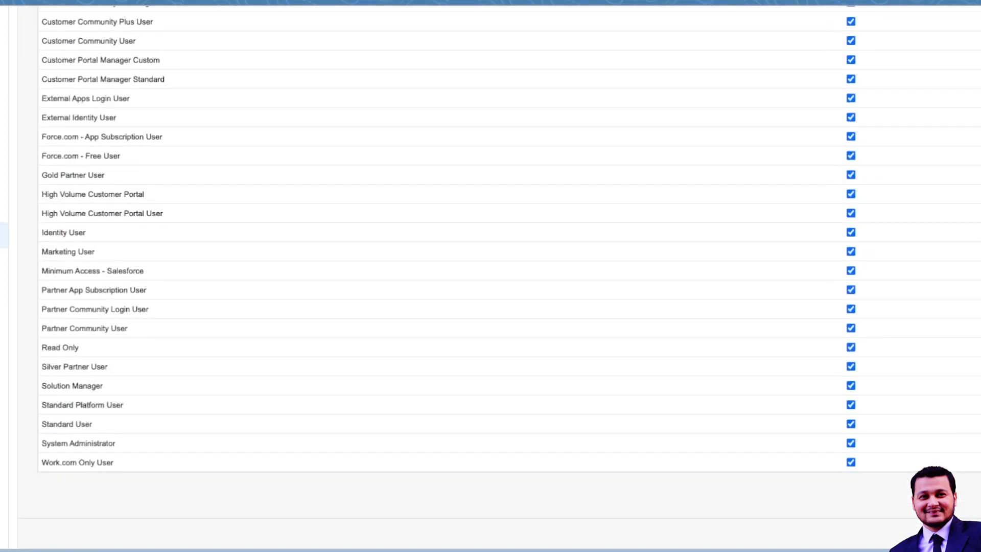
scroll(925, 458, "up", 10)
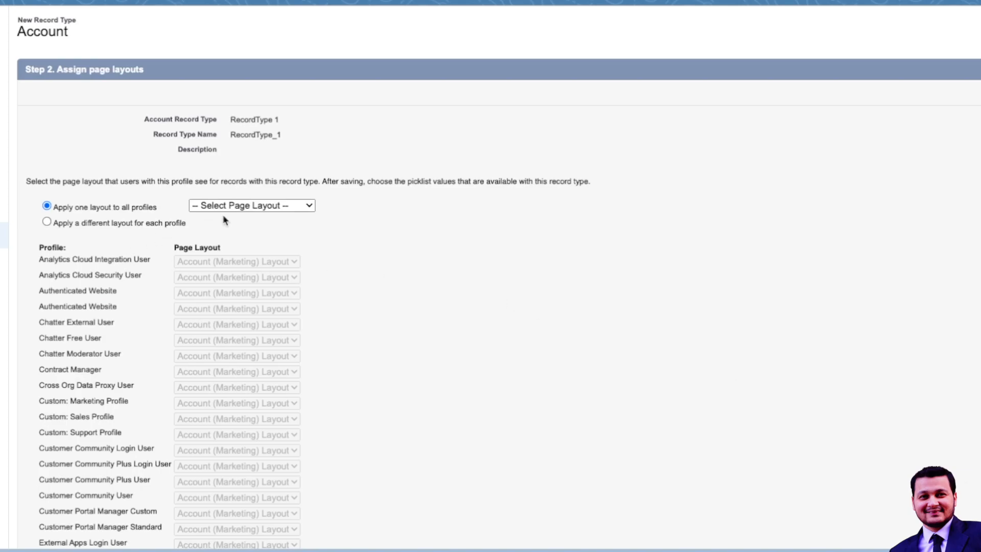
Assign Account Layout as the single page layout for all profiles.
left_click(235, 207)
left_click(246, 267)
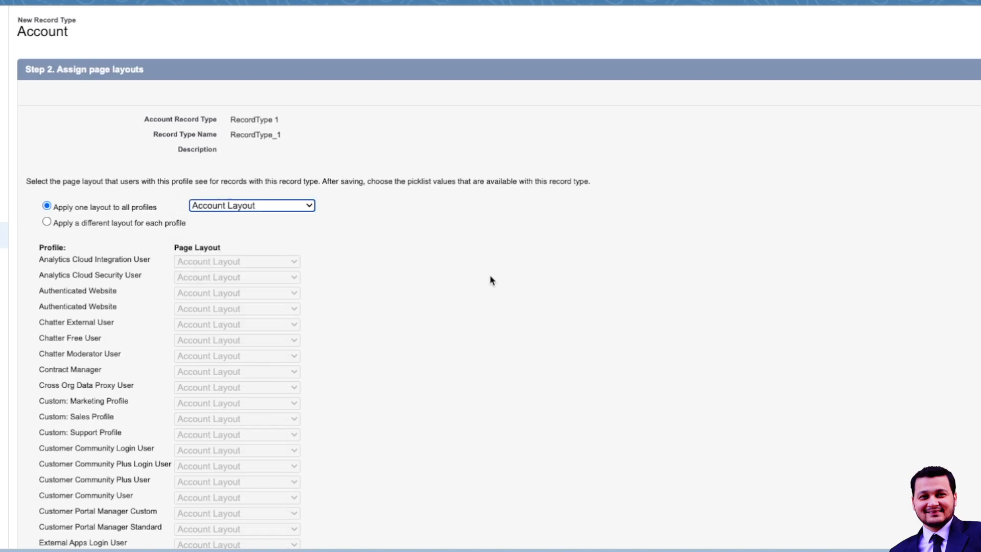
scroll(490, 280, "down", 7)
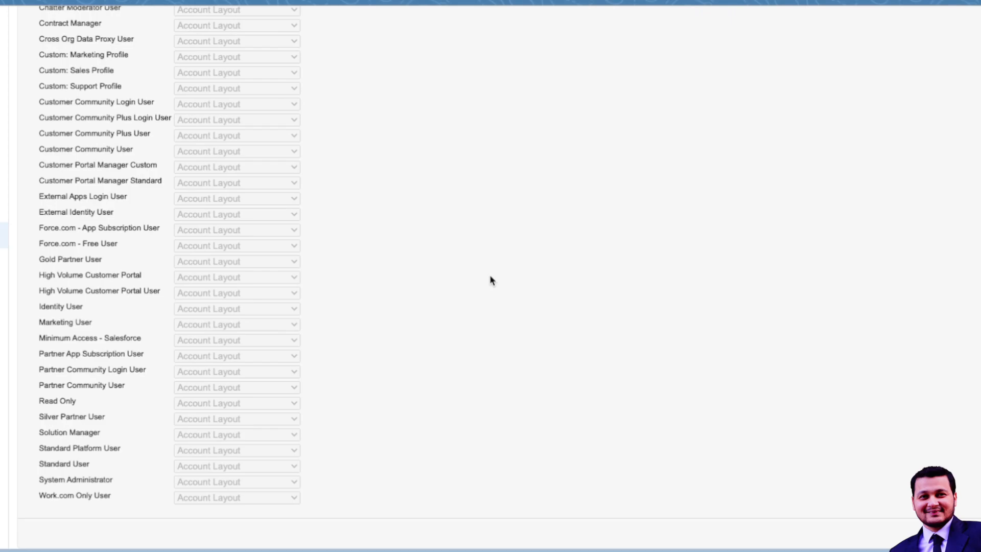
scroll(491, 280, "up", 7)
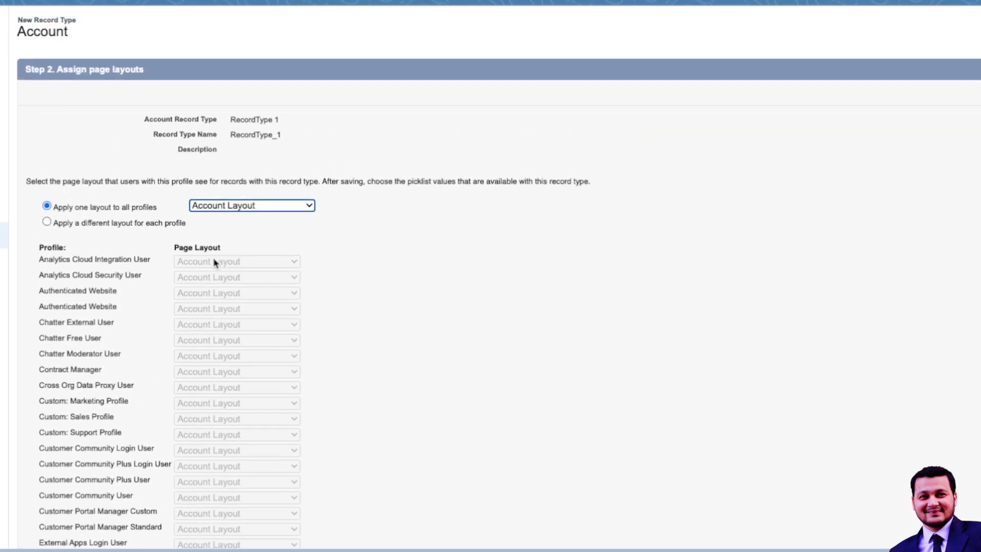
Switch to a different layout for each profile and view the layout choices for Analytics Cloud Integration User.
left_click(114, 225)
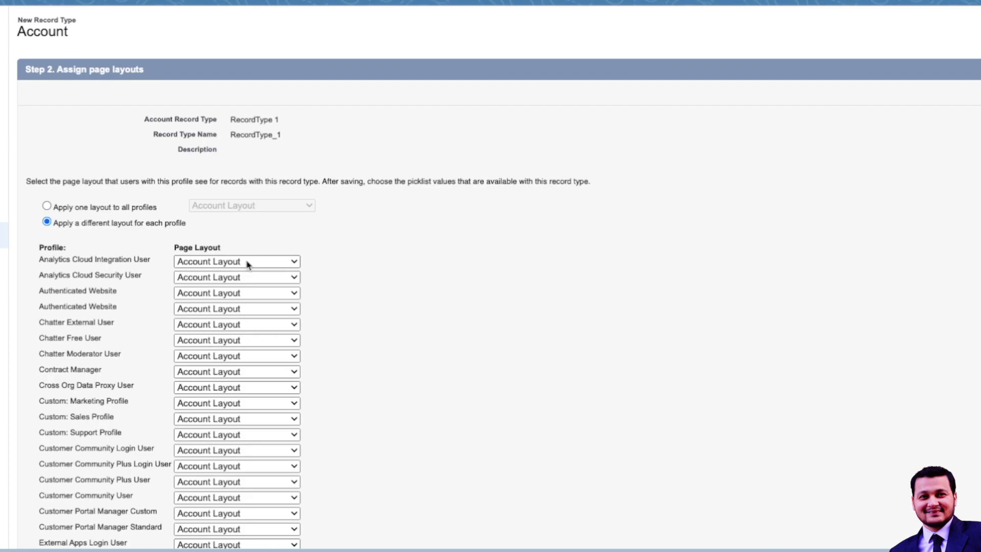
left_click(124, 209)
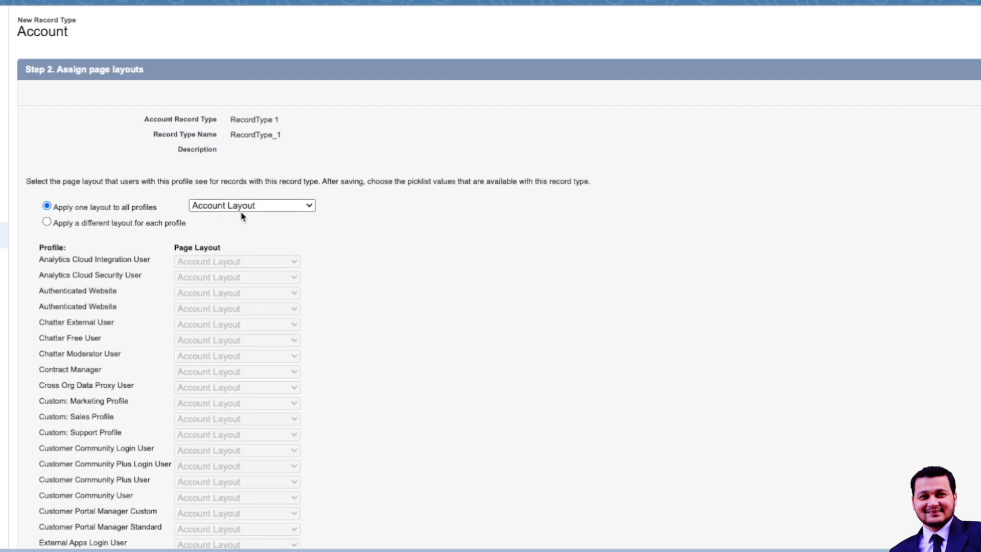
left_click(115, 225)
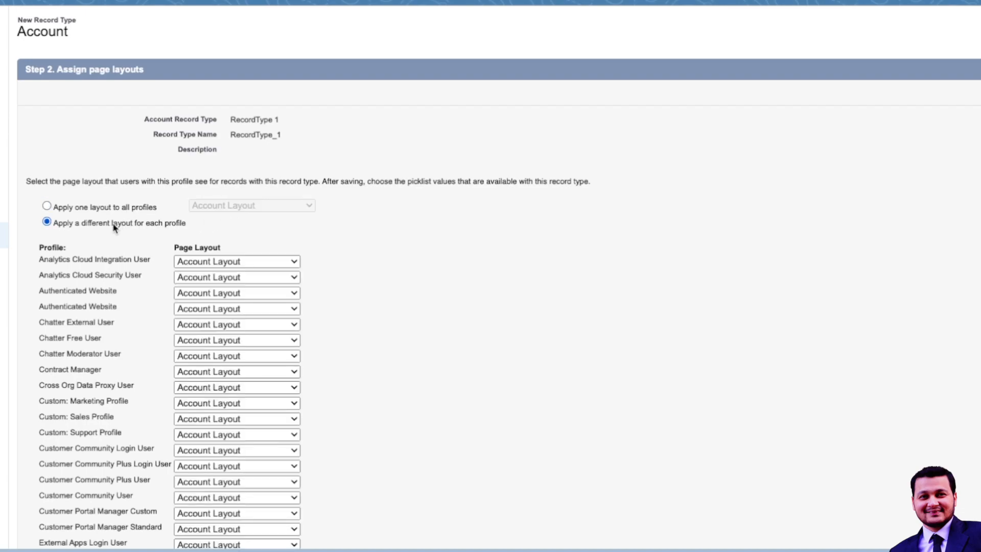
left_click(233, 264)
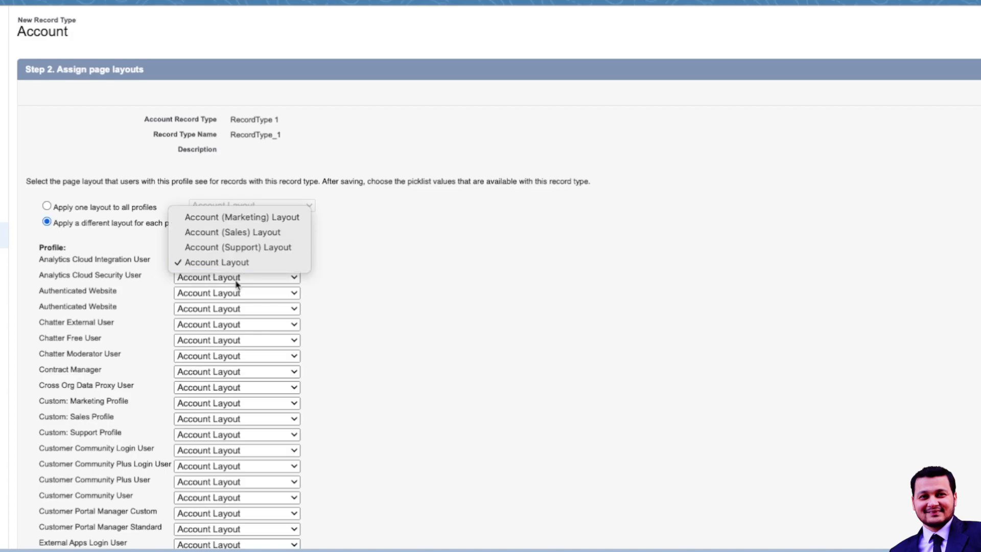
Apply one layout to all profiles and save the new record type.
left_click(119, 208)
scroll(969, 370, "down", 7)
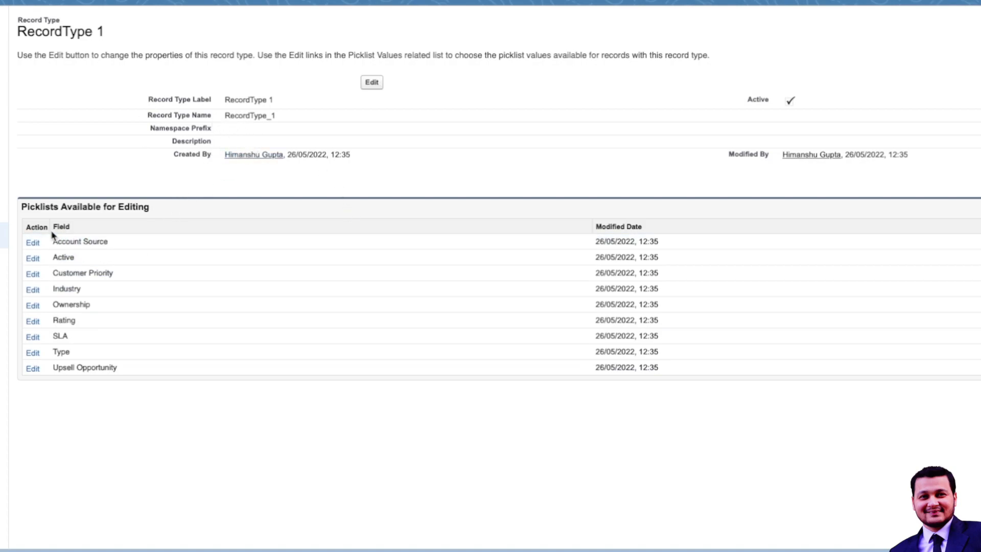
Edit RecordType 1's Industry picklist and remove every value from Education through Other, keeping Agriculture through Consulting.
left_click_drag(57, 205, 186, 212)
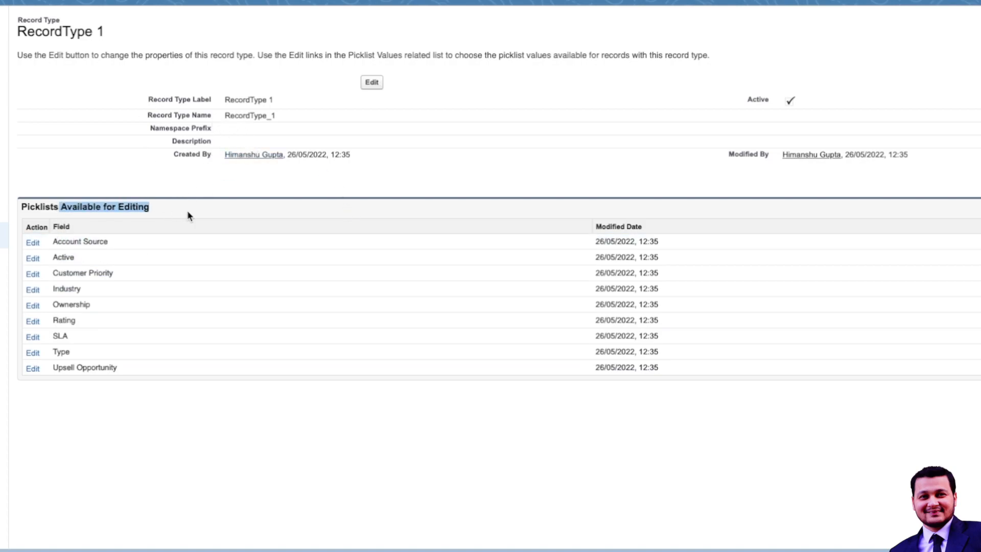
left_click(187, 211)
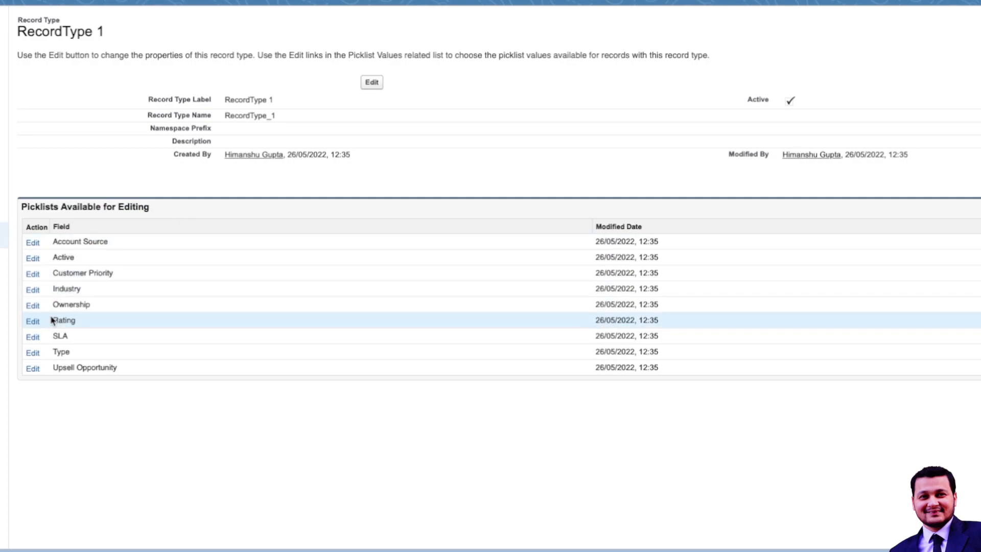
left_click(32, 290)
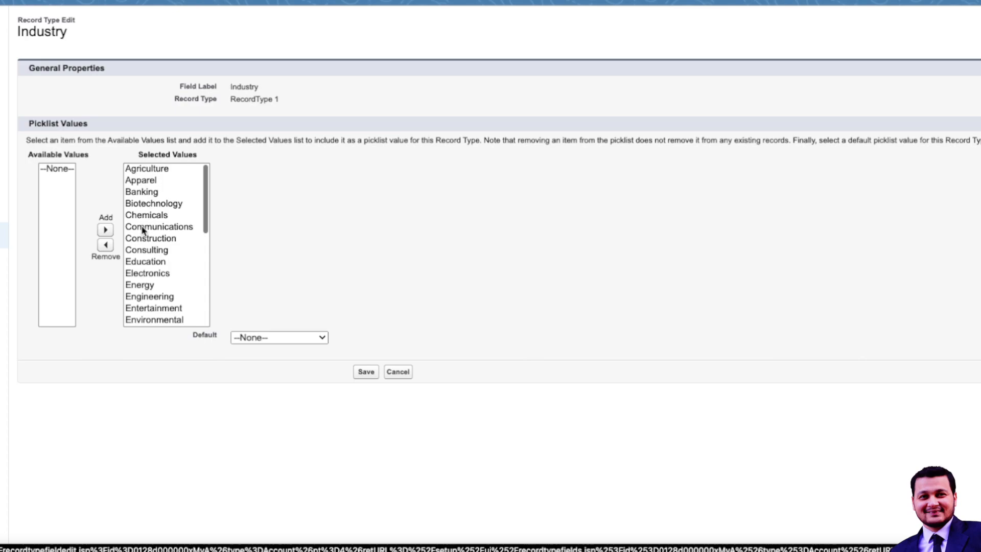
left_click_drag(142, 262, 144, 320)
left_click(105, 245)
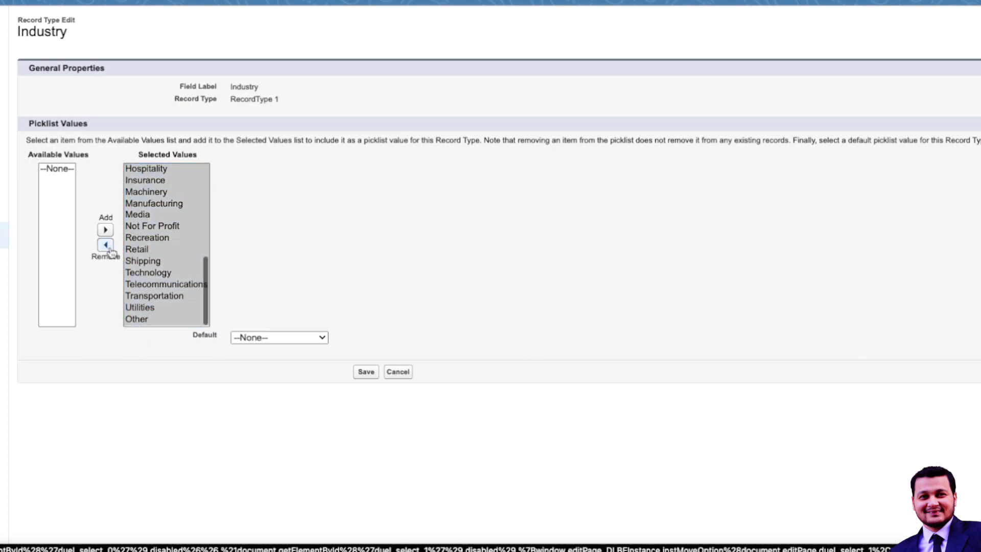
Keep --None-- as the default Industry value and save the picklist selection.
left_click(294, 342)
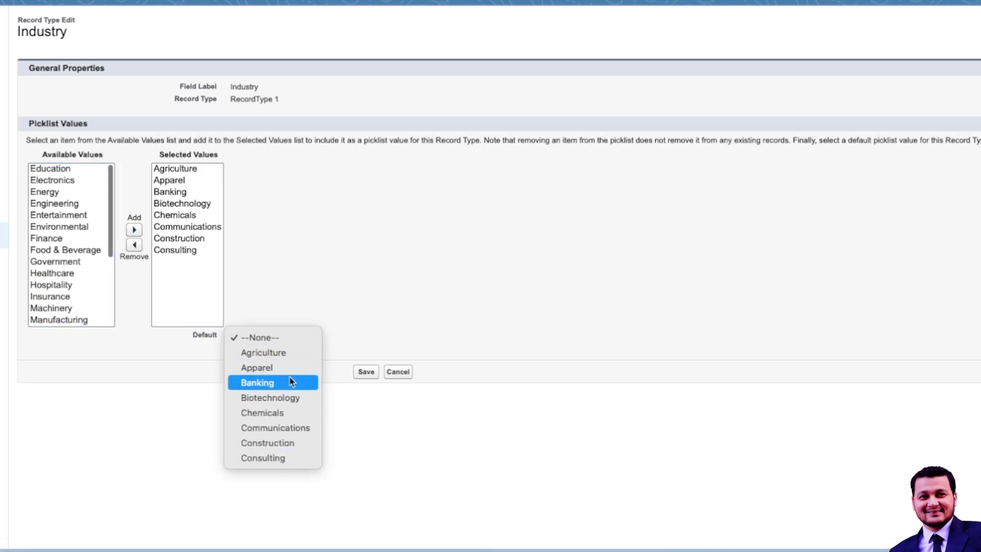
left_click(289, 339)
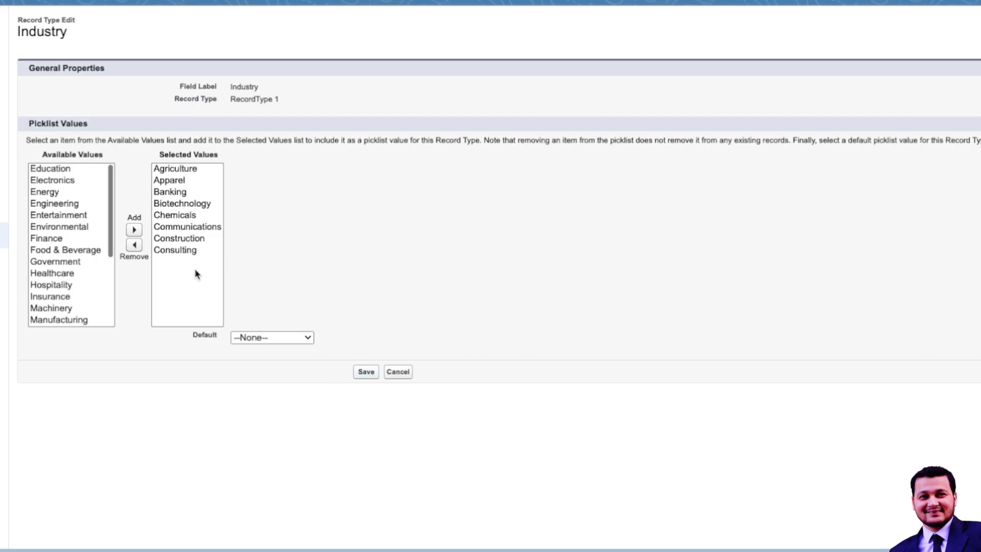
left_click(363, 375)
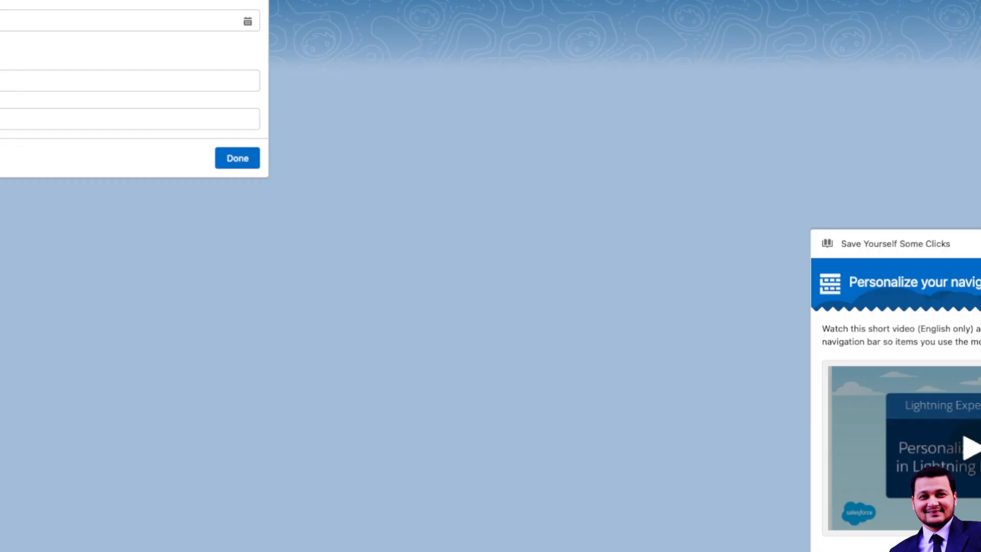
Start a new account from the Accounts list and examine the choices offered in its Industry field.
left_click(256, 34)
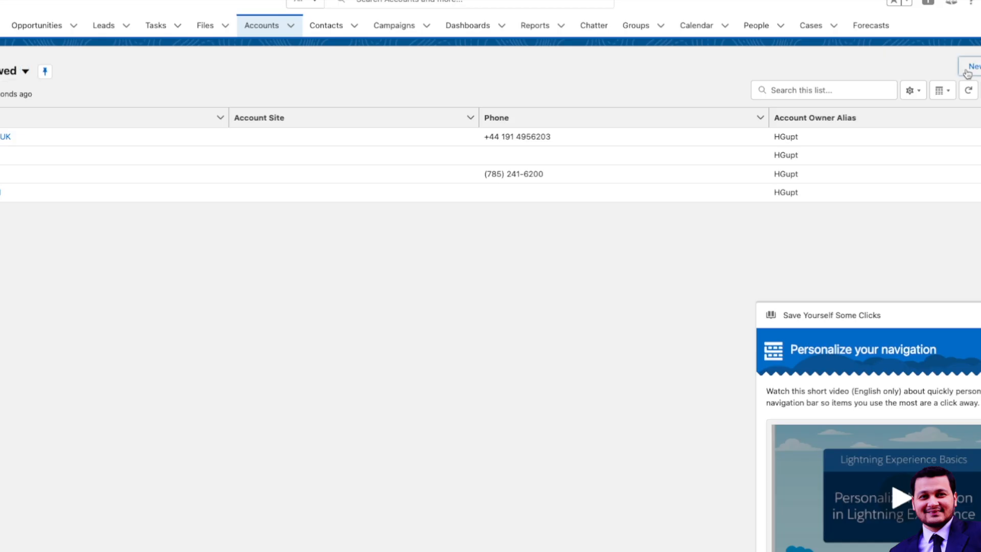
left_click(967, 69)
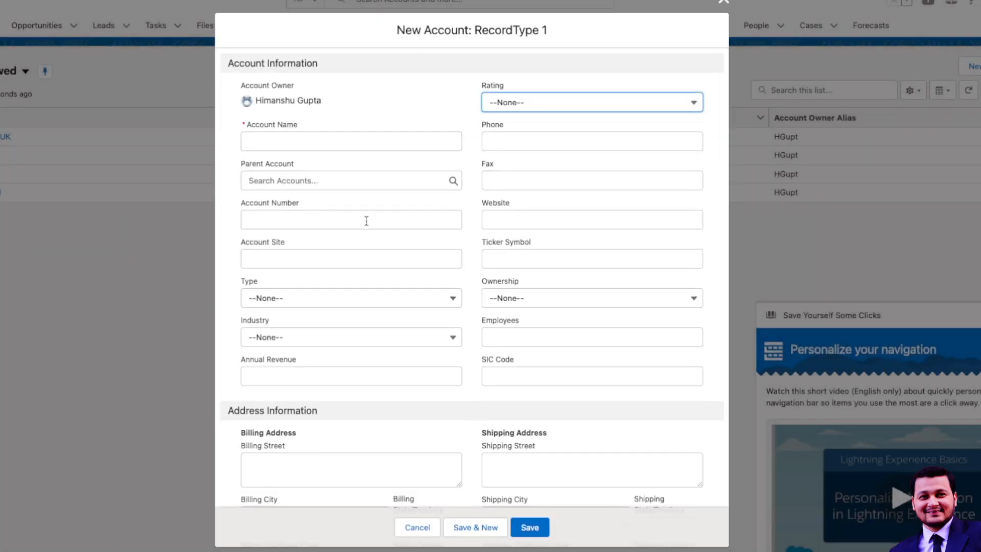
scroll(366, 220, "down", 6)
scroll(366, 221, "down", 1)
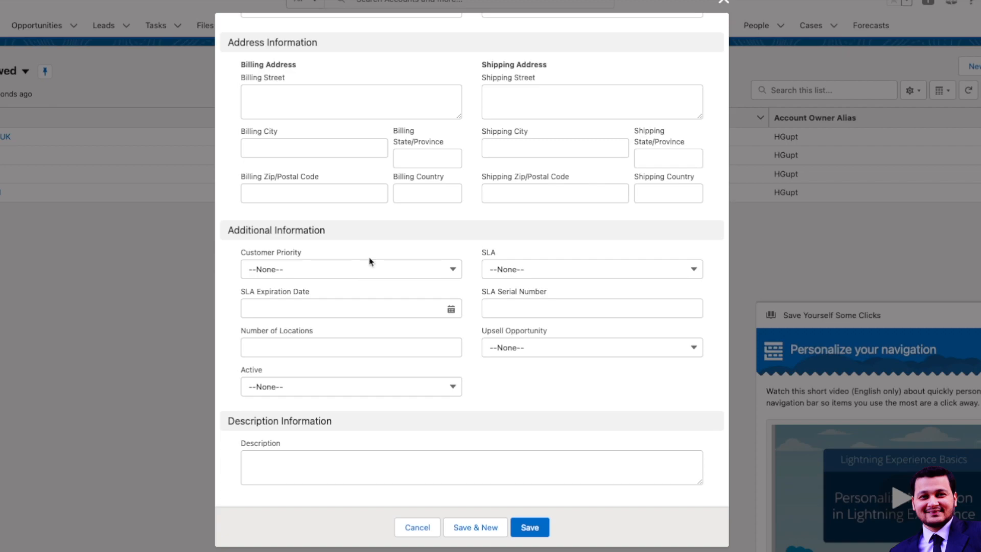
scroll(370, 261, "up", 5)
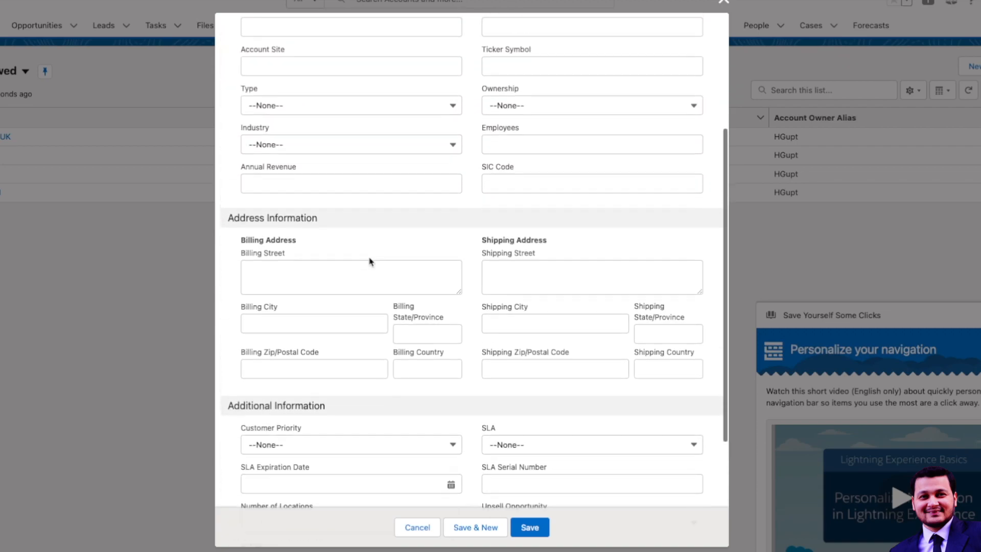
left_click(302, 201)
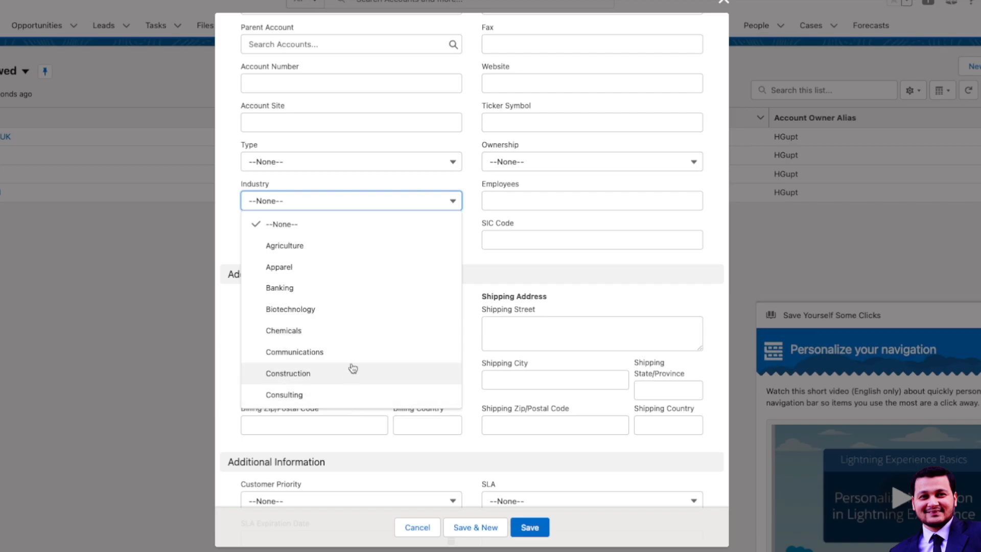
Cancel the new account and start an active Account record type labelled RecordType 2, based on the Master record type.
left_click(406, 527)
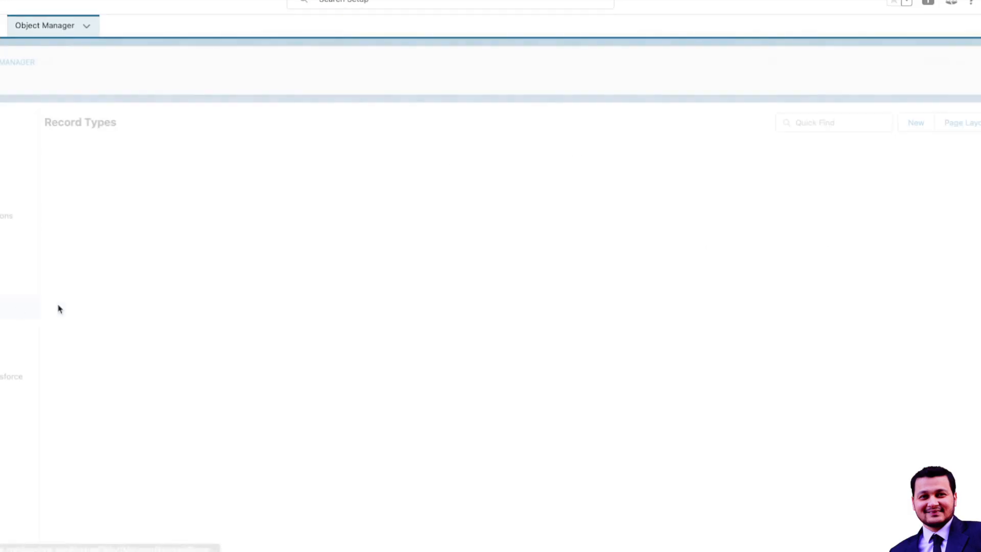
left_click(891, 62)
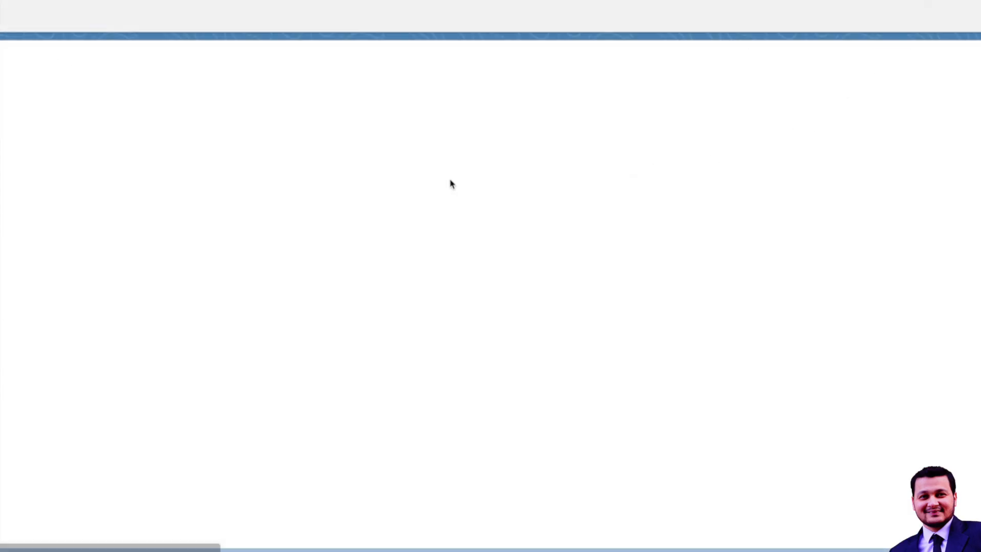
left_click(223, 180)
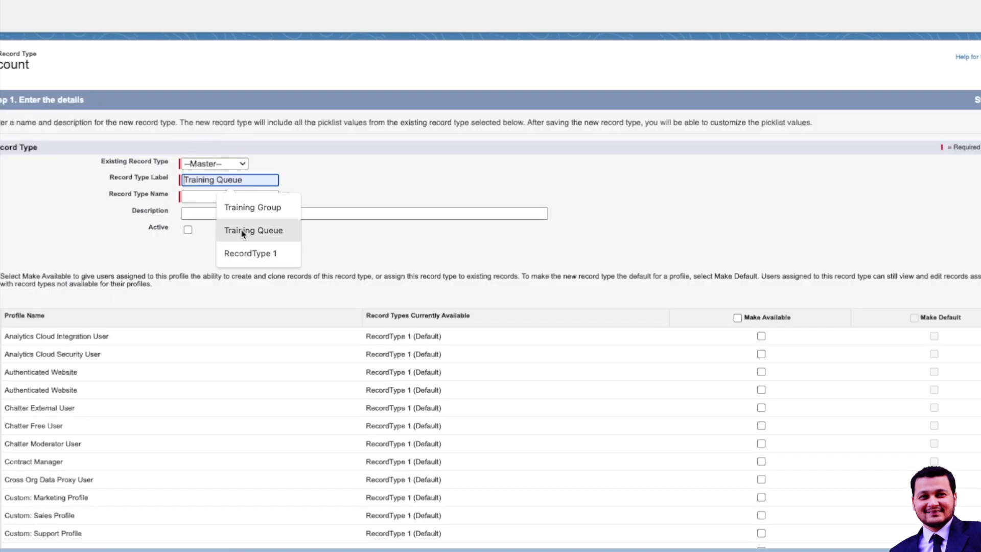
left_click(247, 253)
key("BackSpace")
type("2")
key("Tab")
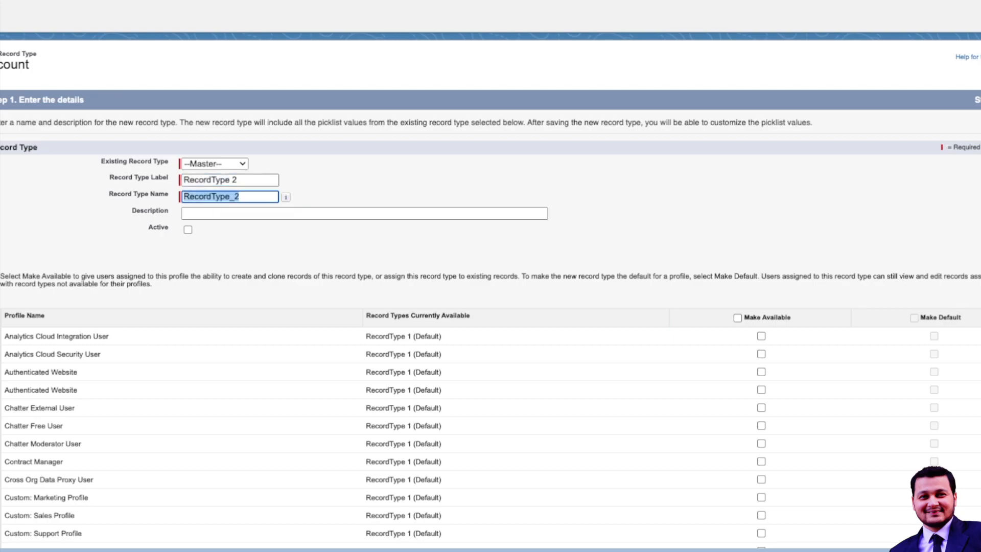
left_click(188, 230)
Make RecordType 2 available to all profiles without making it the default, and continue to page layout assignment.
scroll(460, 233, "down", 5)
scroll(460, 233, "down", 4)
scroll(611, 250, "up", 8)
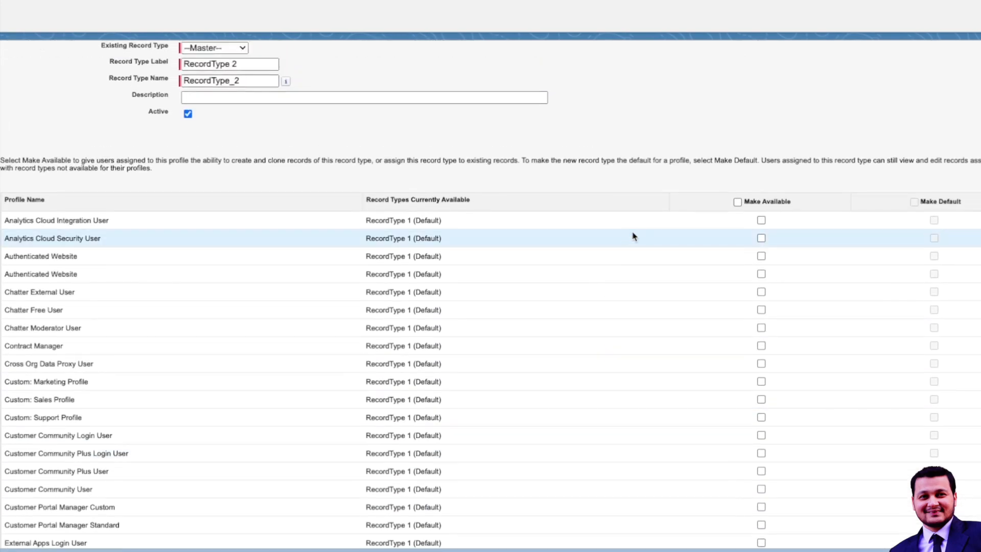
left_click(737, 202)
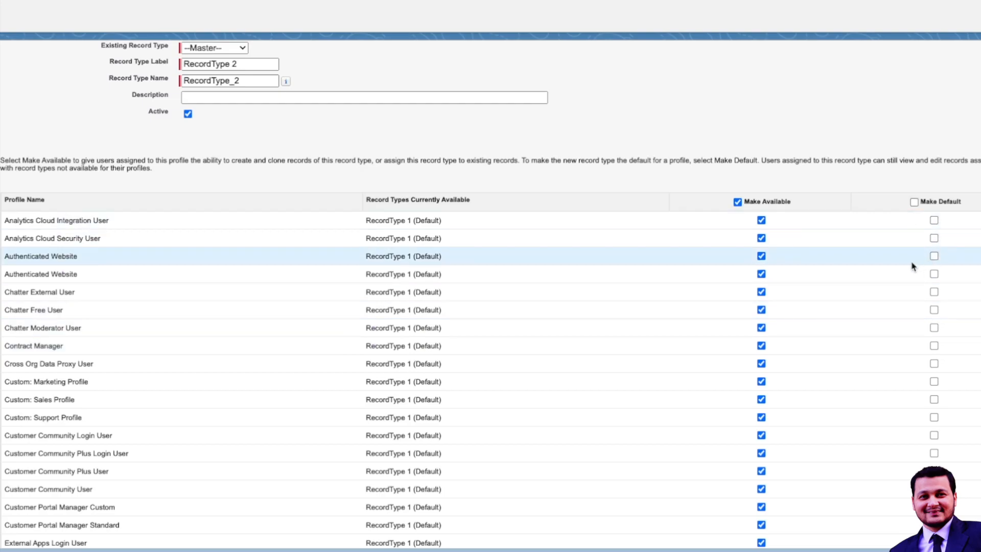
scroll(902, 275, "down", 2)
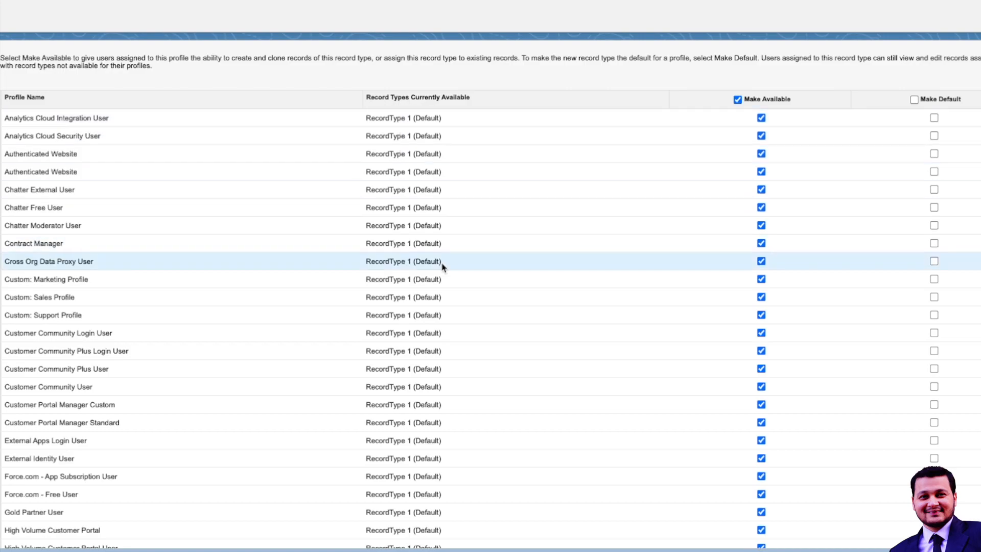
scroll(440, 265, "down", 2)
scroll(442, 267, "down", 3)
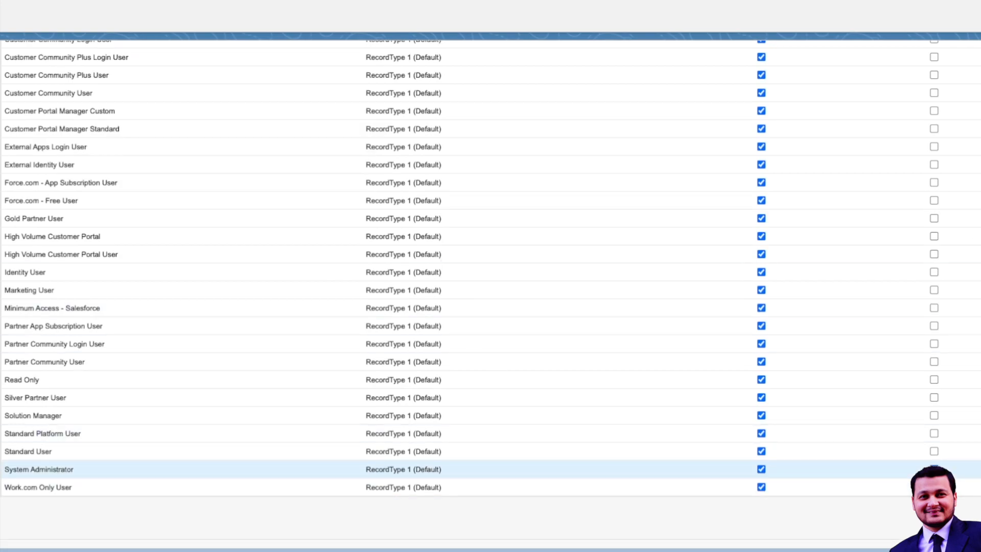
scroll(863, 455, "down", 1)
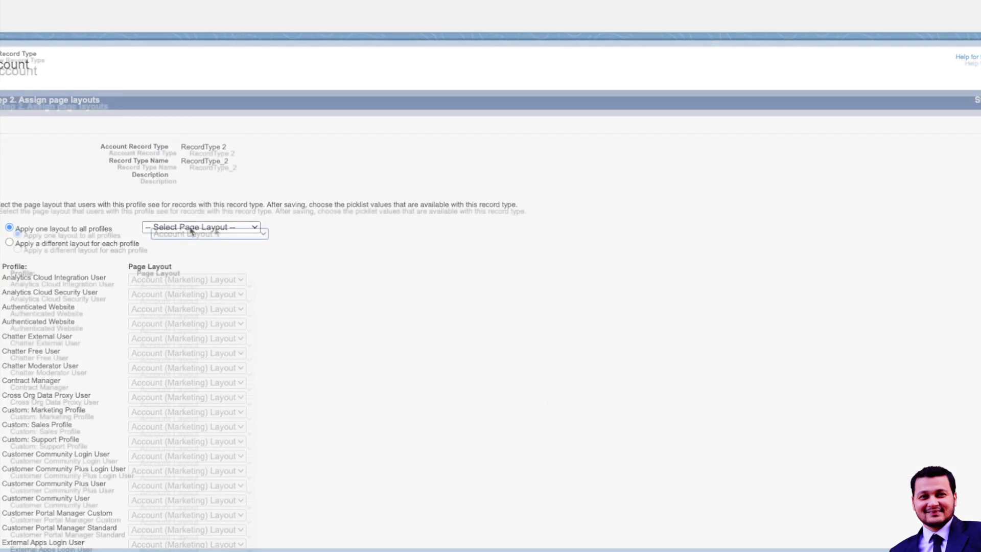
Apply the Account (Support) Layout to all profiles and save RecordType 2.
left_click(191, 233)
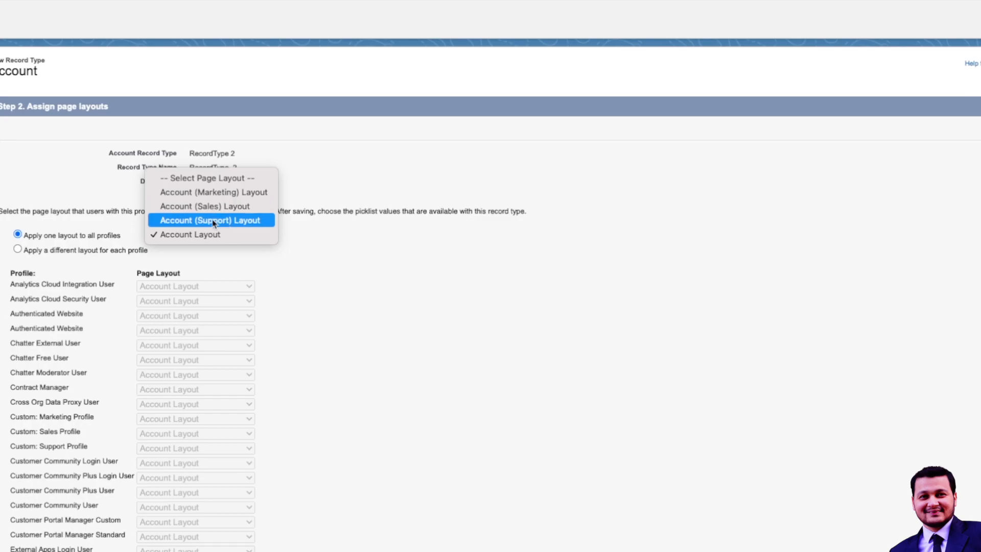
left_click(213, 225)
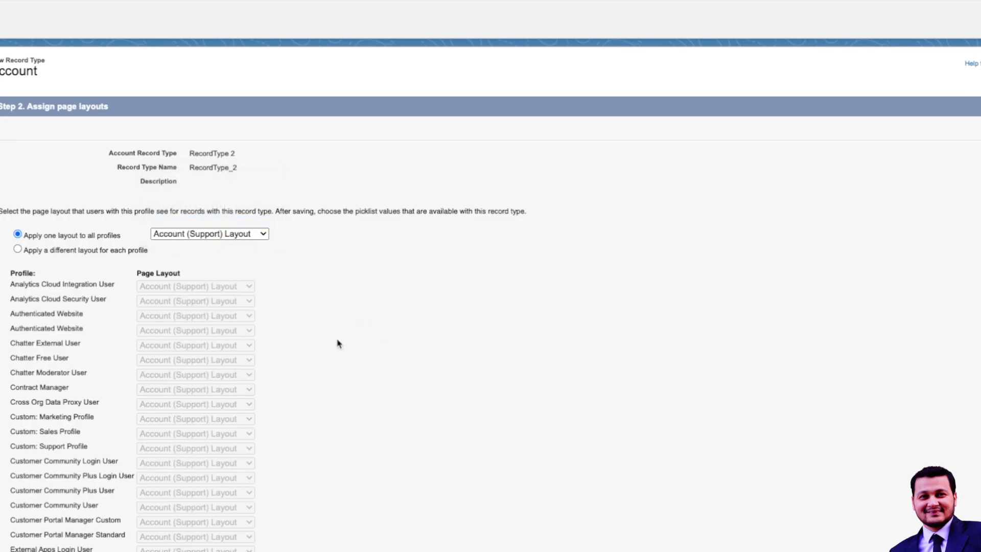
scroll(758, 261, "down", 6)
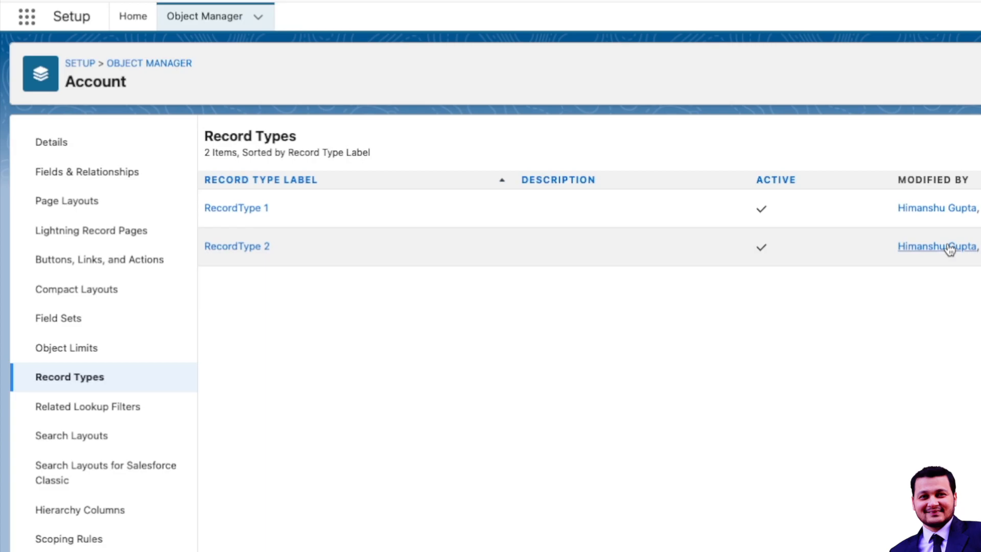
Open RecordType 2's Industry picklist for editing and remove the values Agriculture through Consulting.
left_click(231, 247)
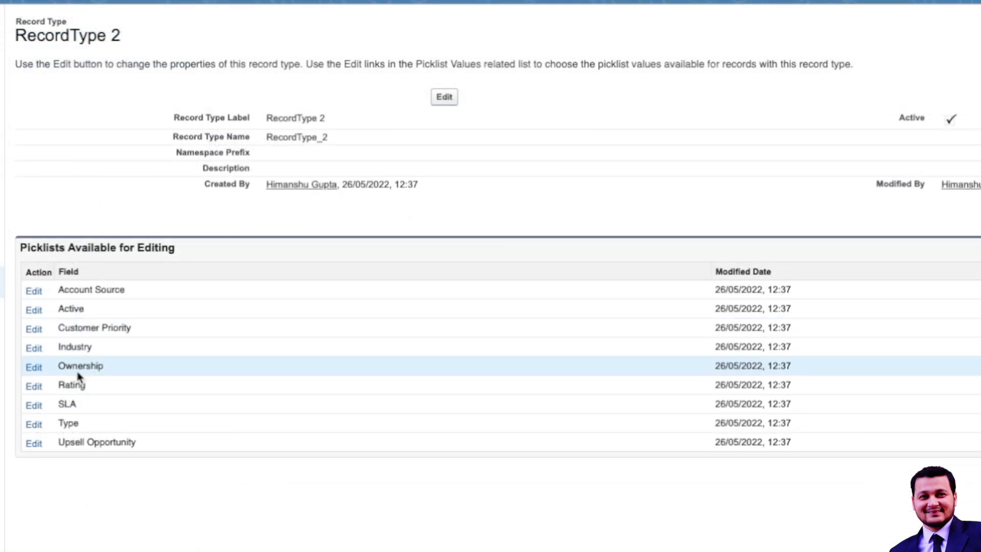
left_click(33, 350)
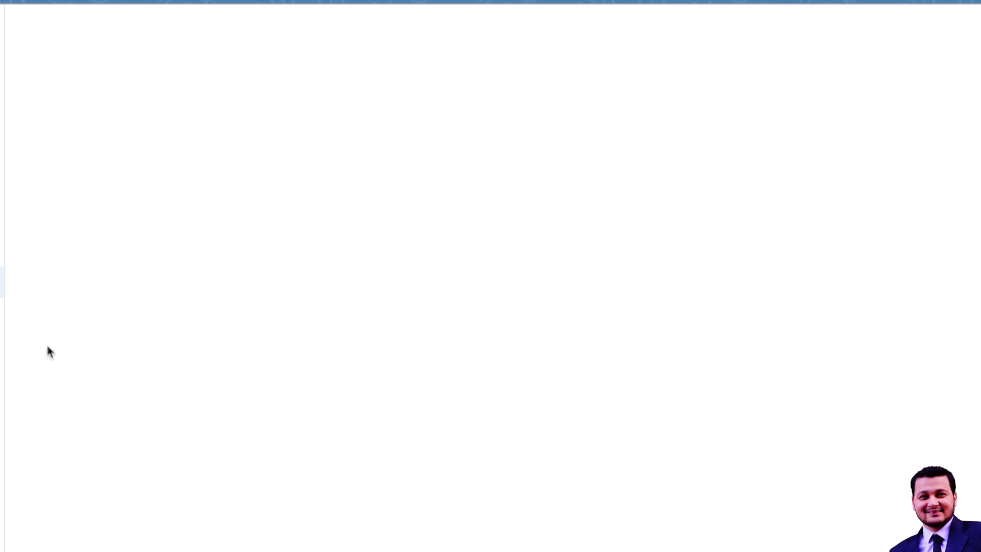
left_click_drag(169, 302, 180, 191)
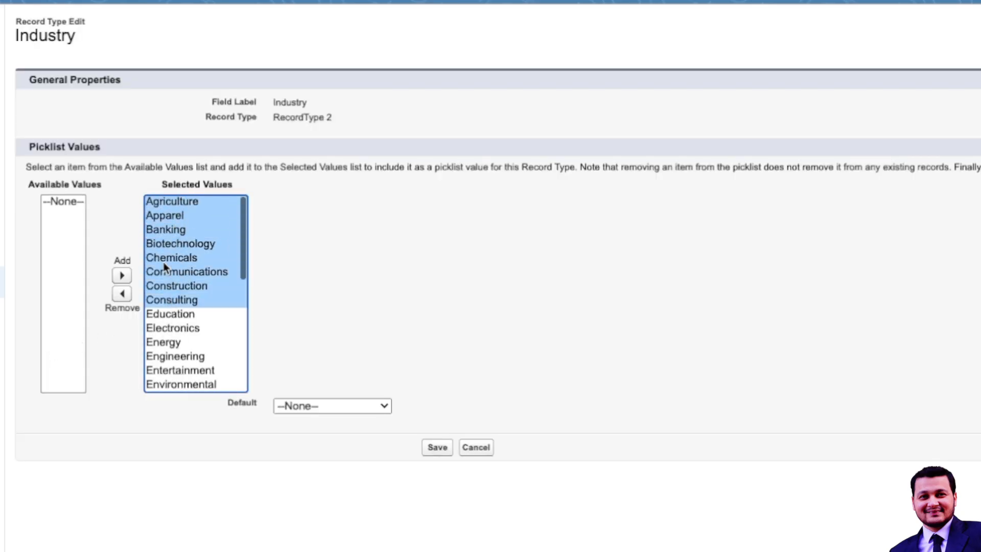
left_click(122, 294)
Remove the Industry values Insurance through Other, keep --None-- as the default and save the picklist selection.
scroll(205, 344, "down", 3)
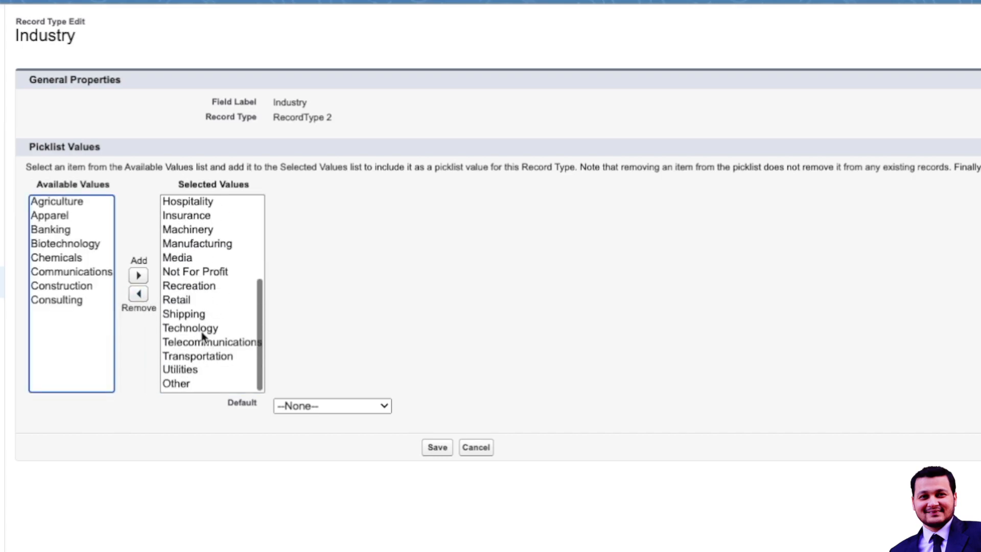
left_click_drag(180, 218, 176, 390)
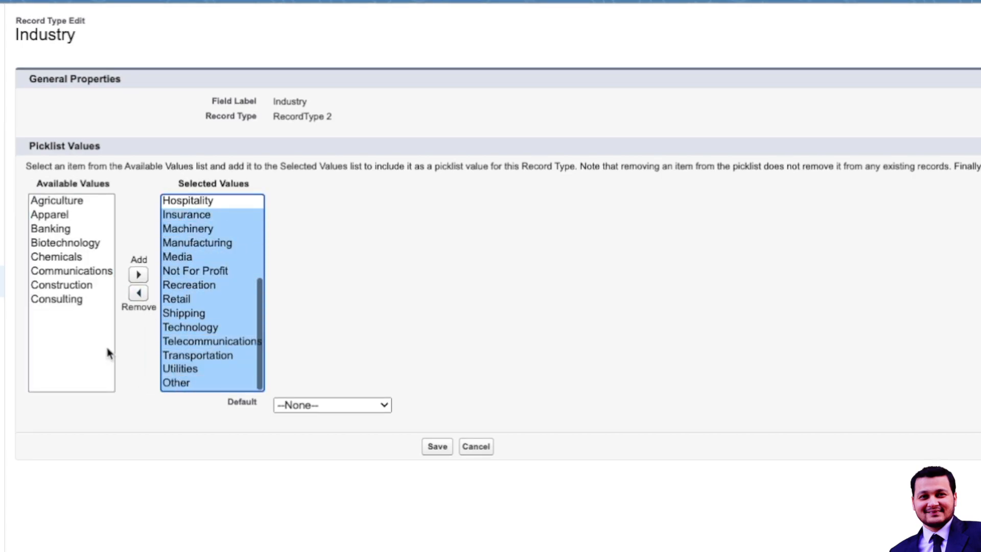
left_click(138, 293)
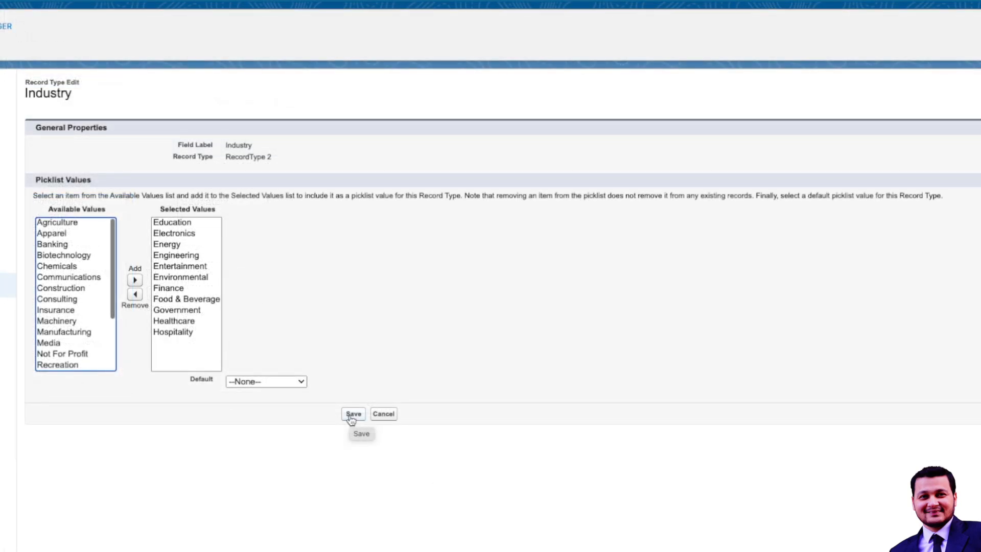
left_click(351, 415)
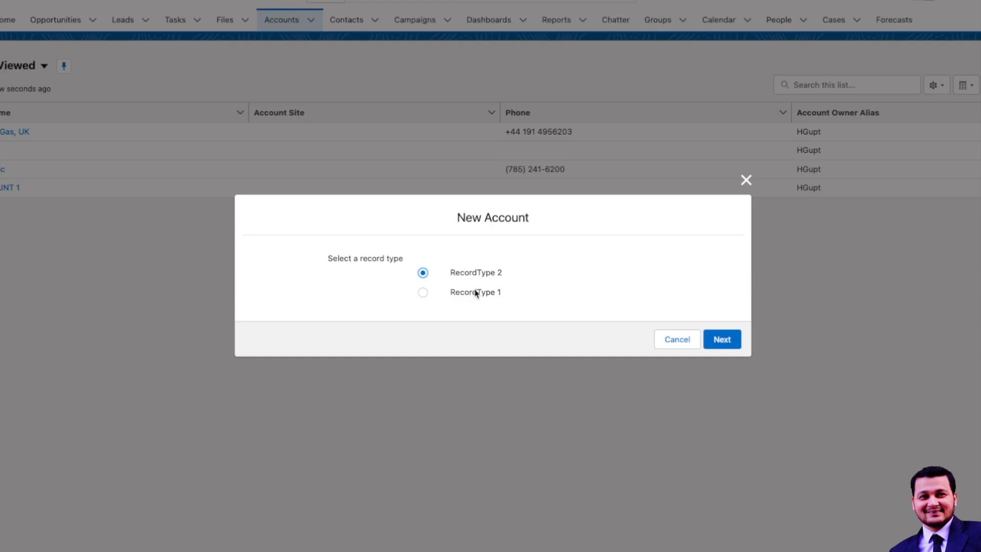
Start a new account with RecordType 2, examine its layout and the choices in its Industry field, and cancel the form.
left_click(714, 340)
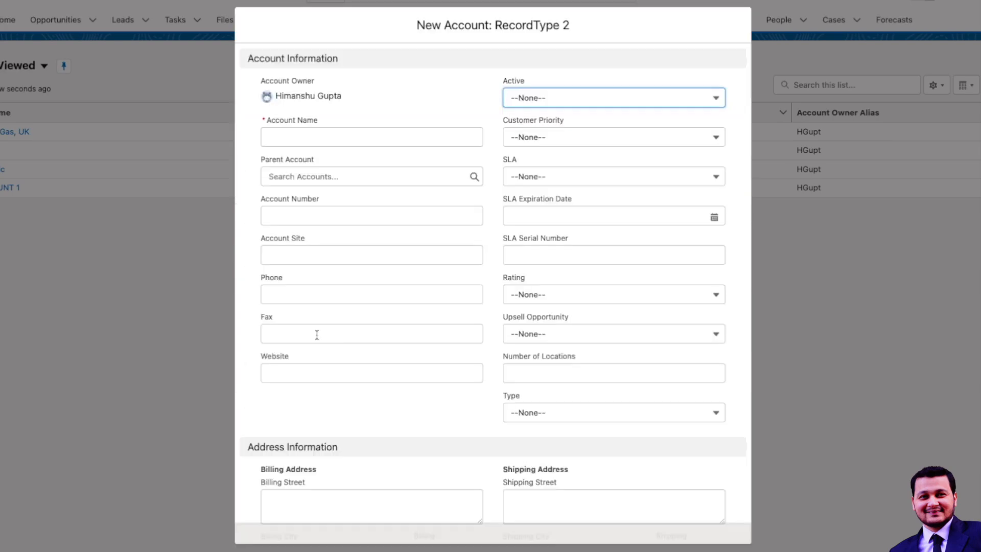
scroll(372, 322, "down", 3)
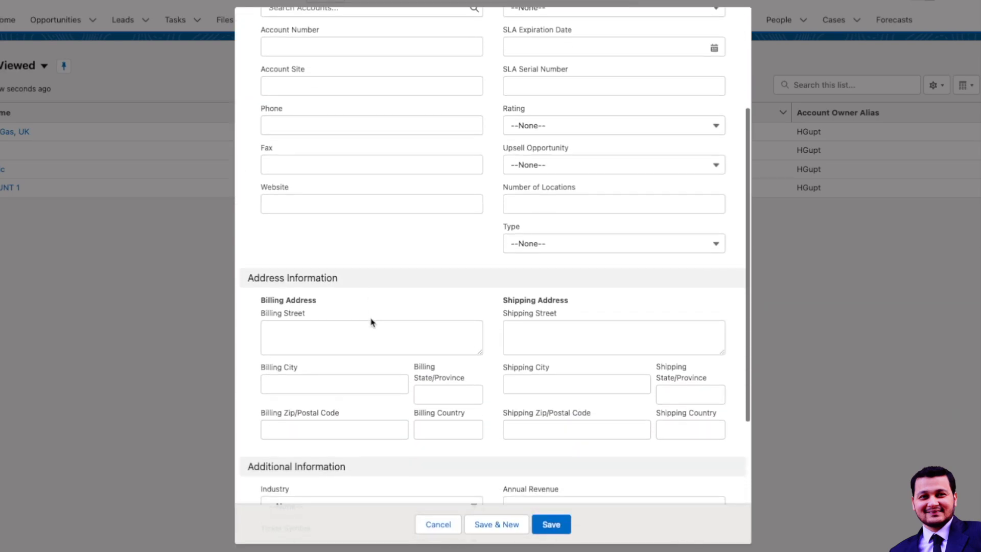
scroll(419, 271, "down", 4)
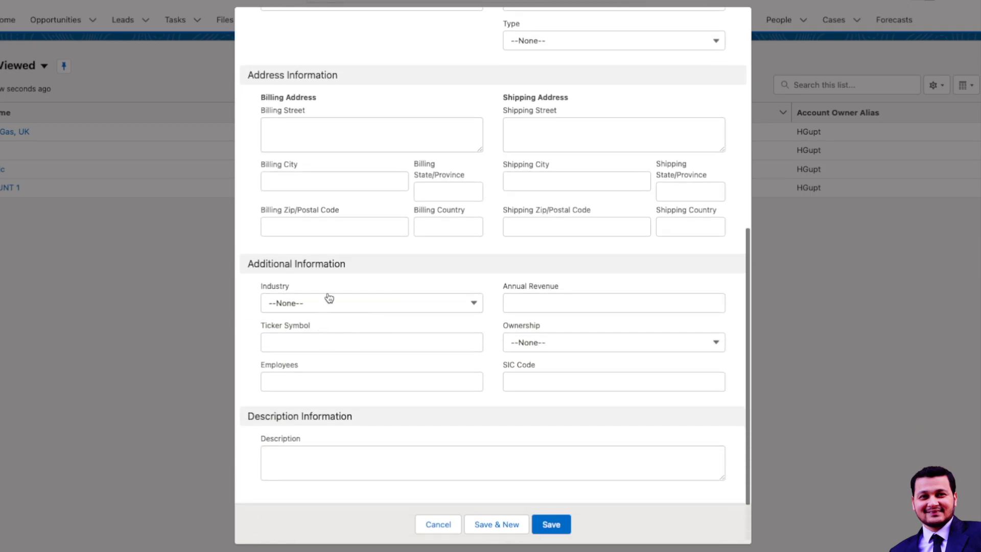
left_click(328, 305)
scroll(358, 424, "down", 1)
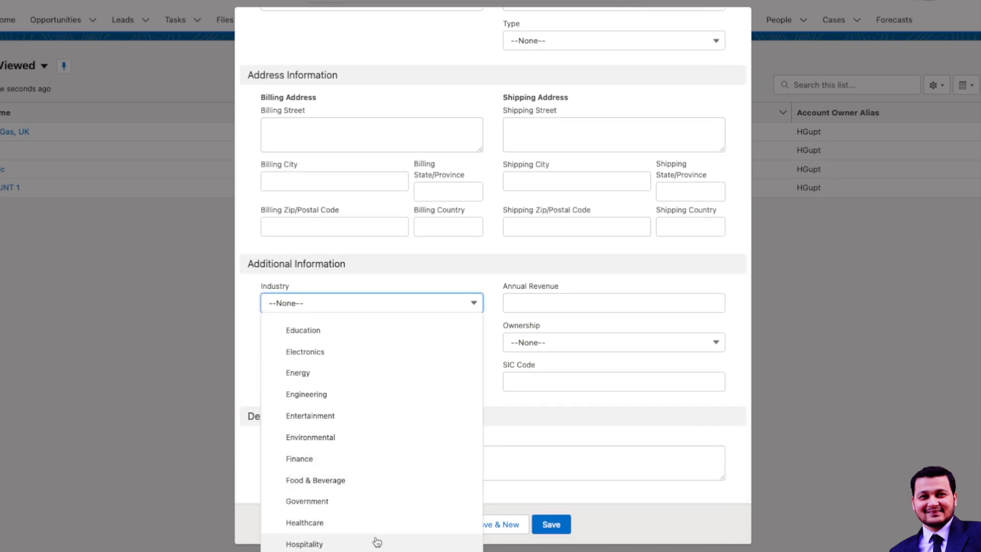
scroll(340, 372, "up", 1)
scroll(317, 378, "down", 1)
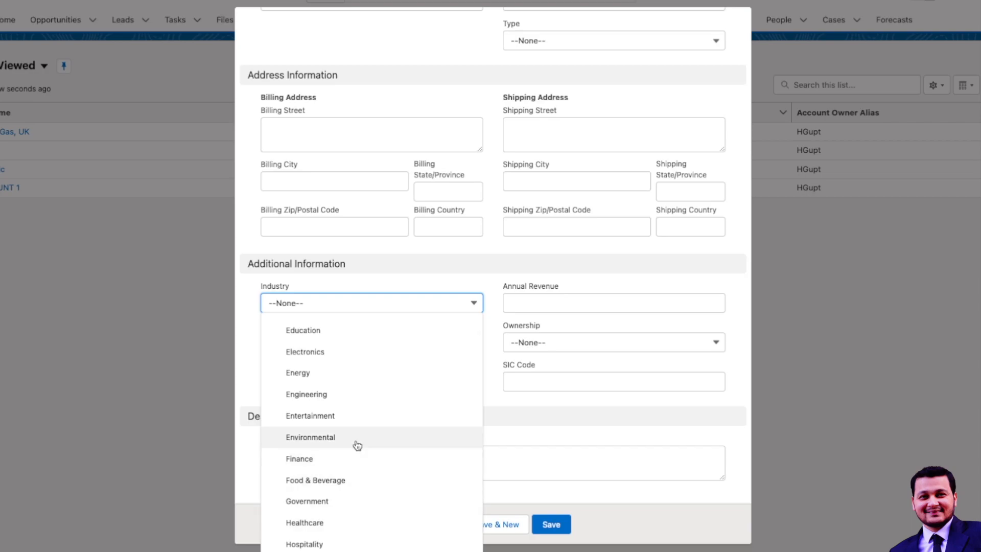
scroll(359, 390, "up", 1)
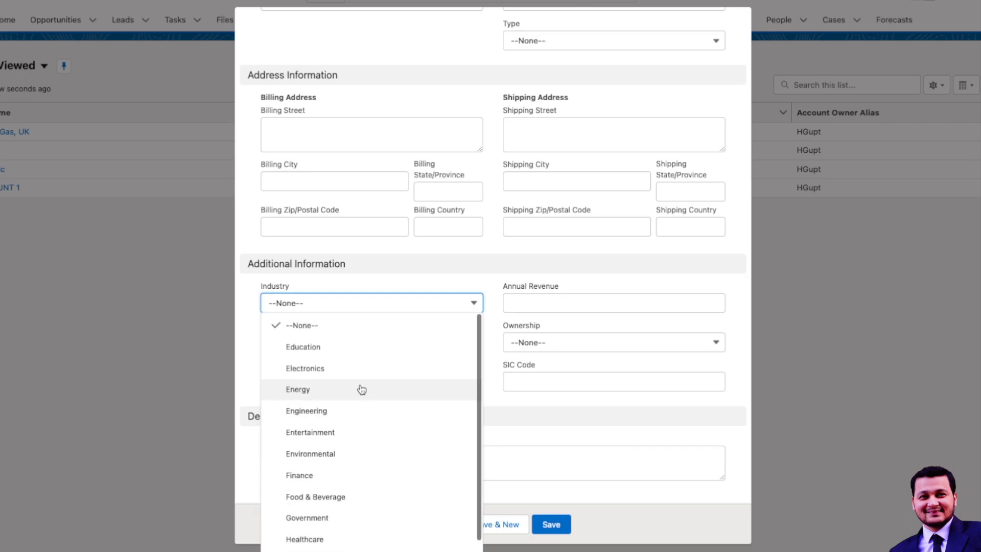
left_click(489, 384)
scroll(422, 407, "up", 8)
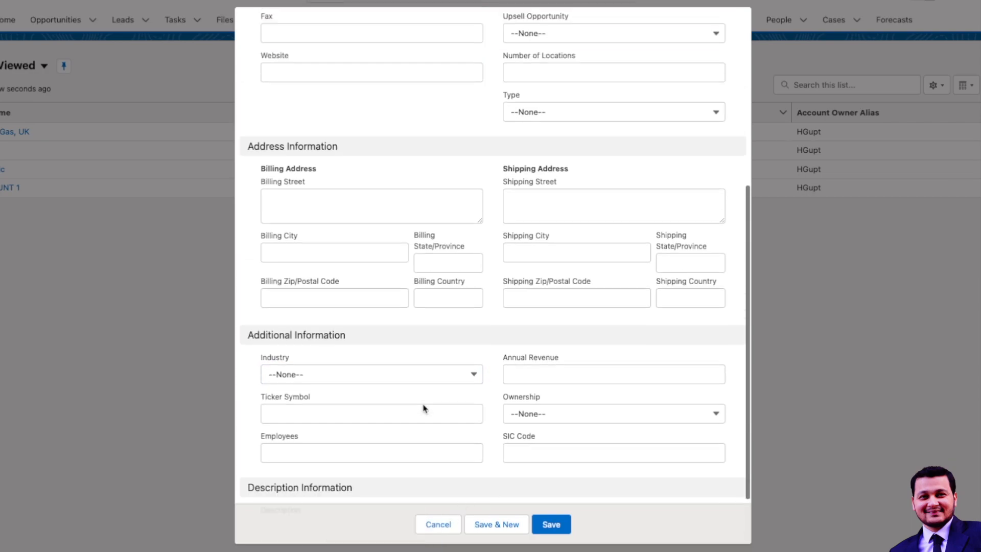
left_click(431, 520)
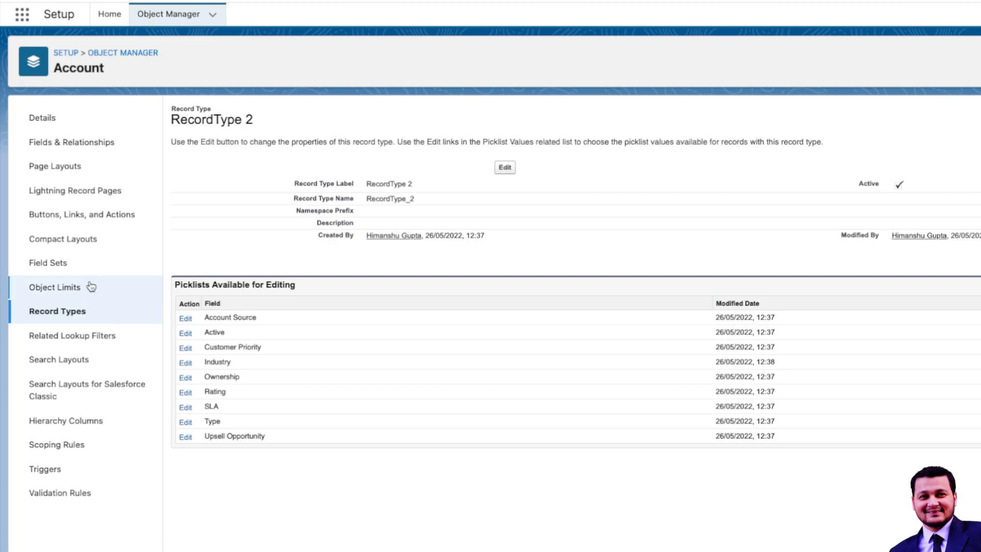
In the Account (Marketing) Layout, move the Address Information section above Account Information and save the layout.
left_click(71, 163)
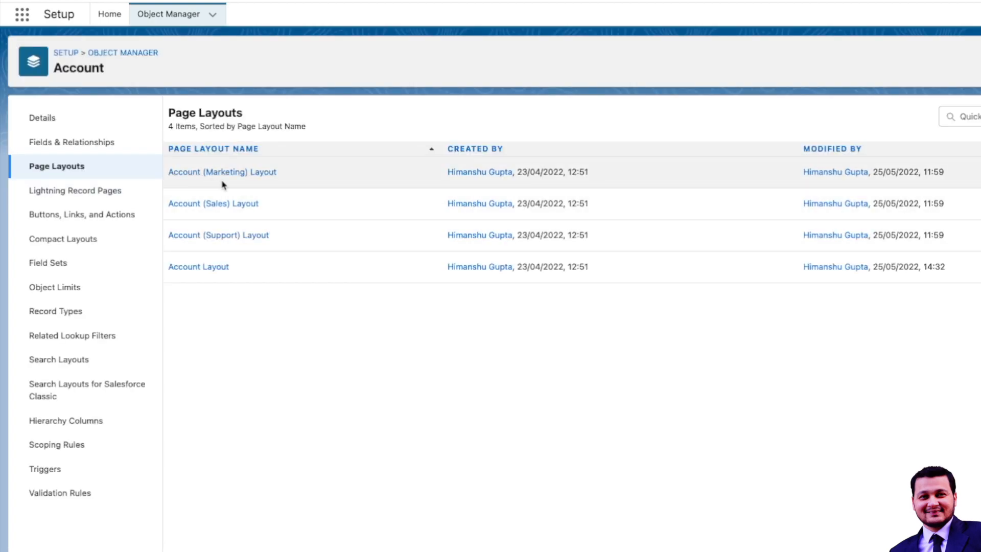
left_click(223, 177)
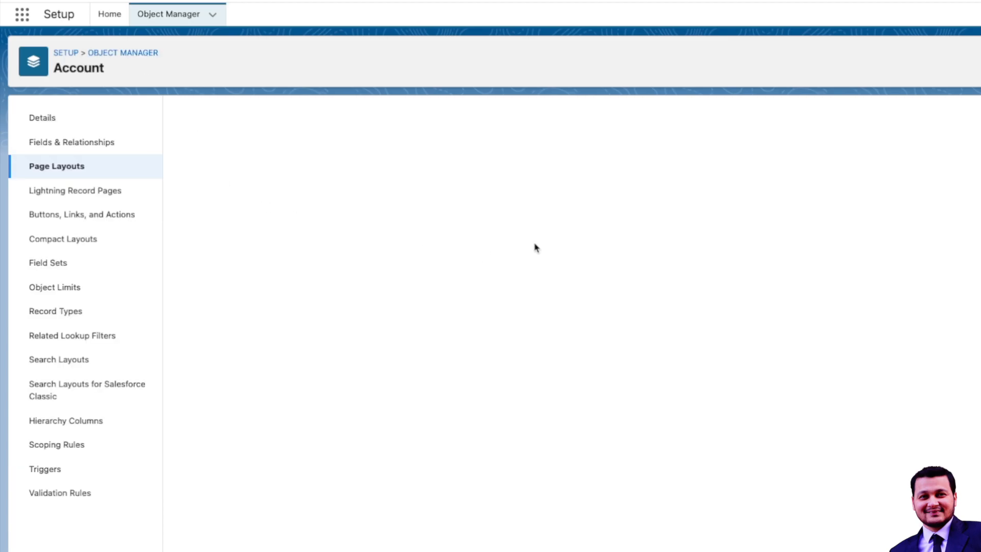
scroll(499, 359, "down", 4)
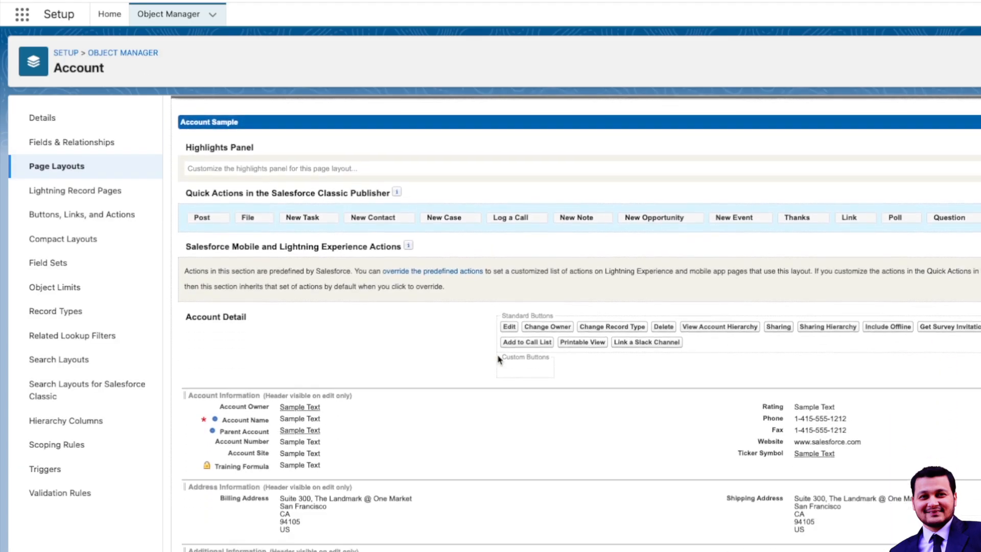
left_click_drag(467, 431, 476, 348)
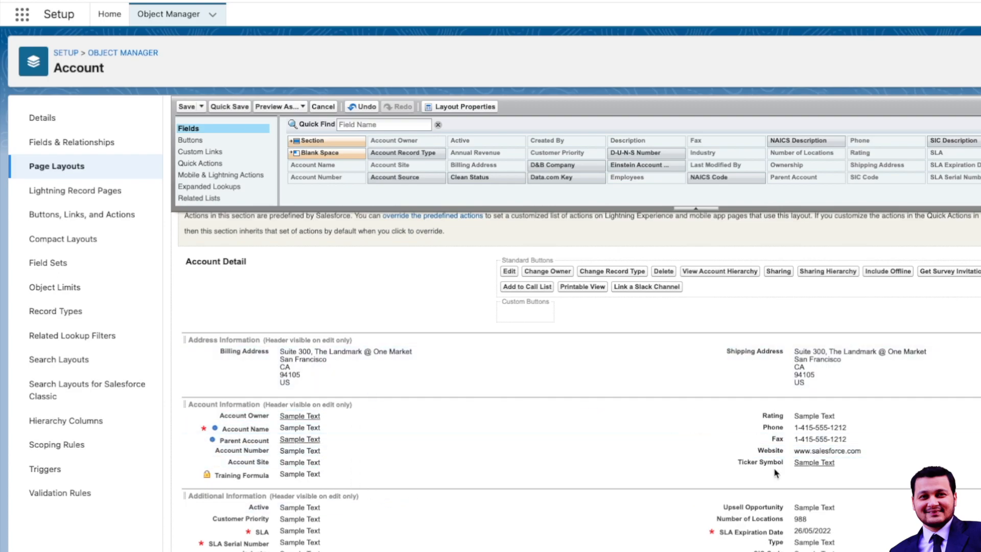
left_click(185, 109)
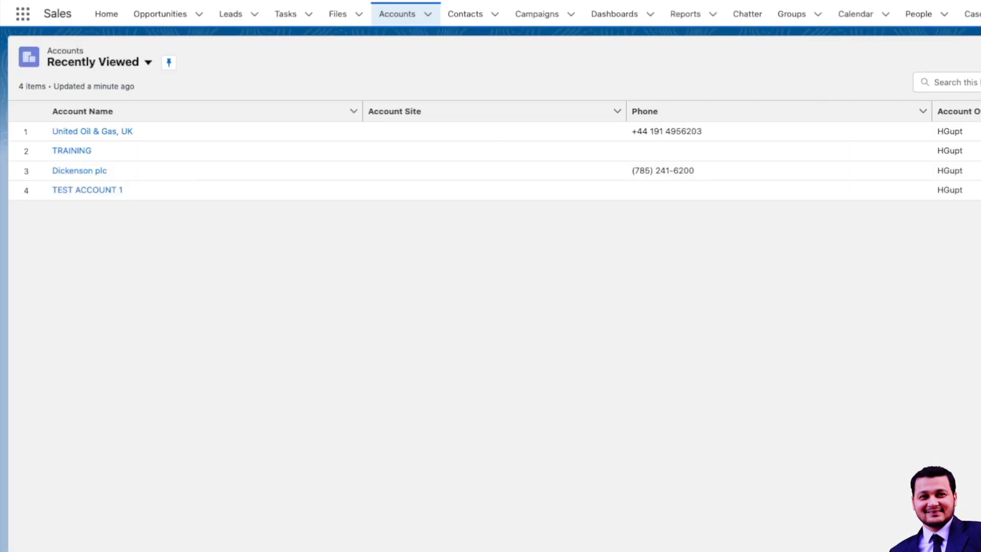
Reload the Accounts list with an emptied cache using the browser's developer tools, and close the tools.
key("super+r")
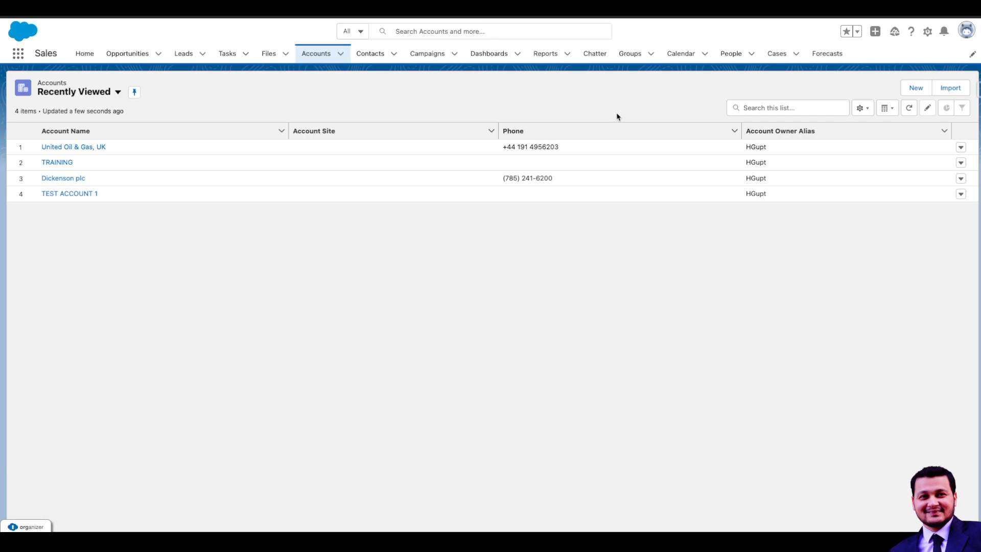
right_click(455, 284)
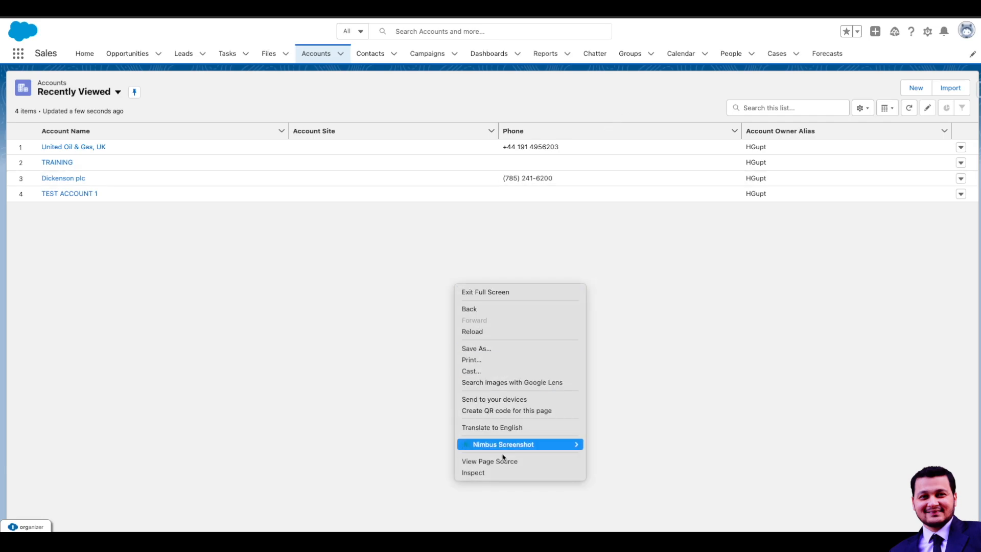
left_click(505, 473)
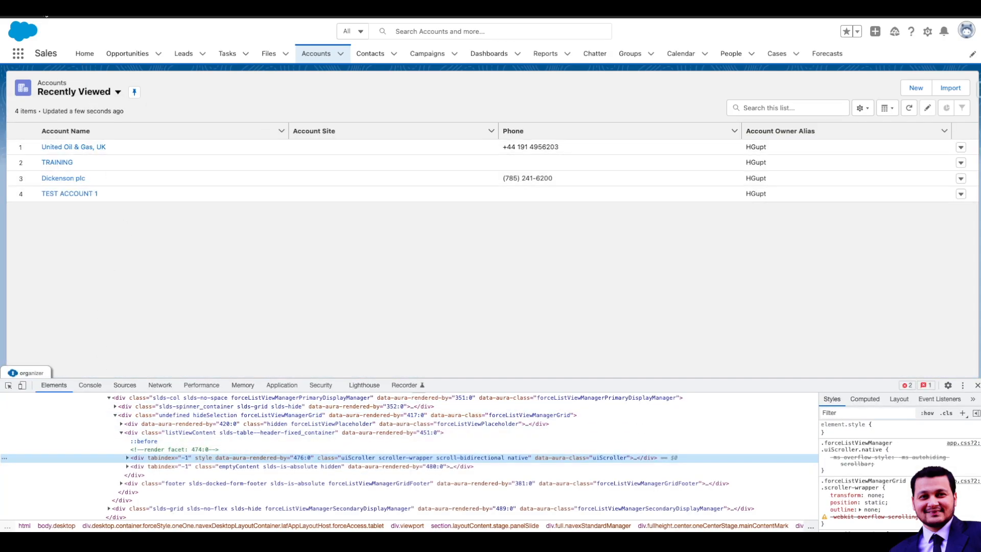
right_click(43, 8)
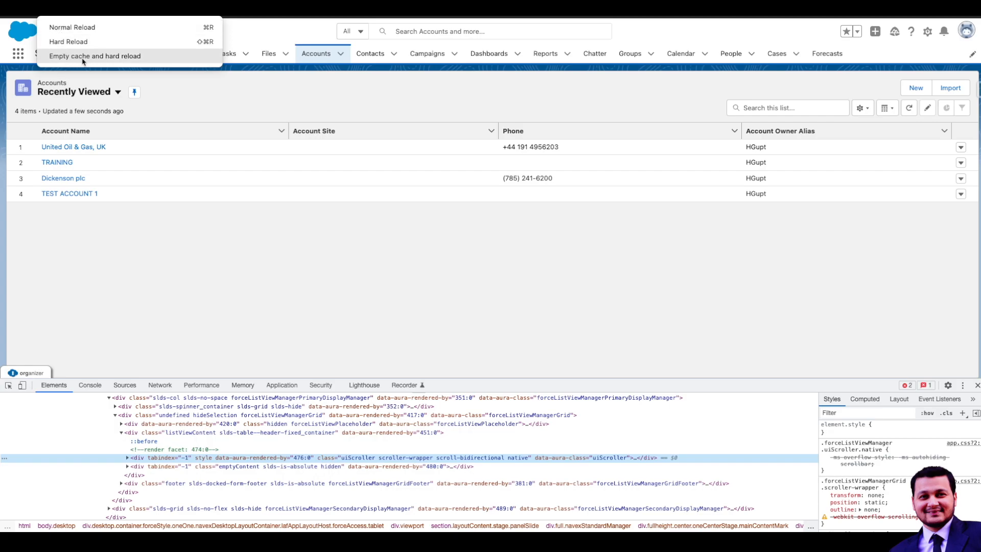
left_click(112, 58)
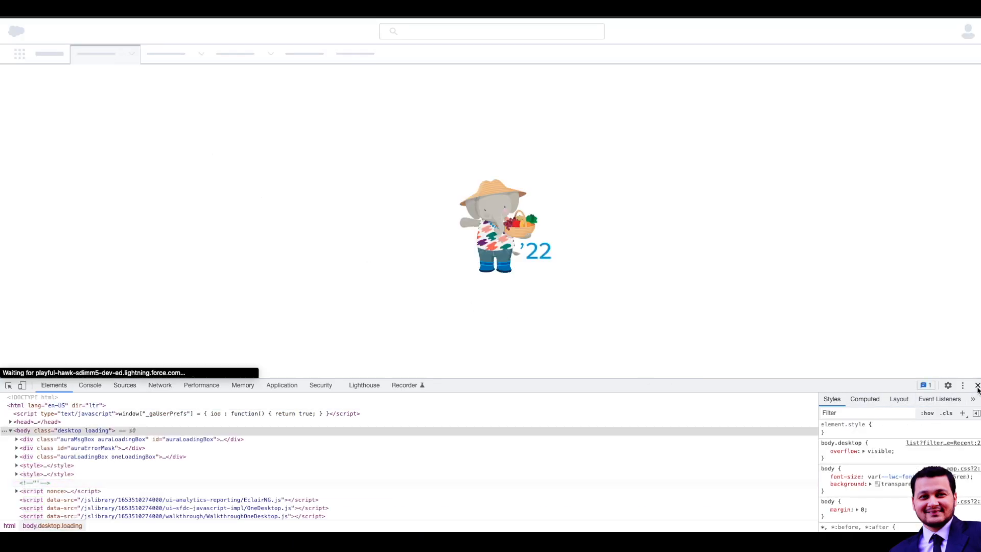
left_click(978, 387)
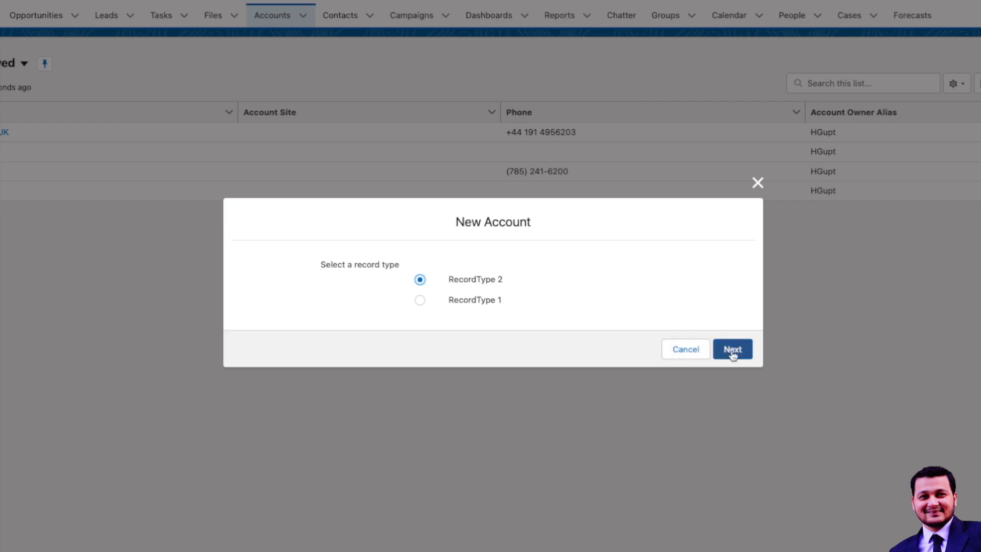
Open a new account form for RecordType 2, examine the order of its sections, and cancel the form.
left_click(733, 354)
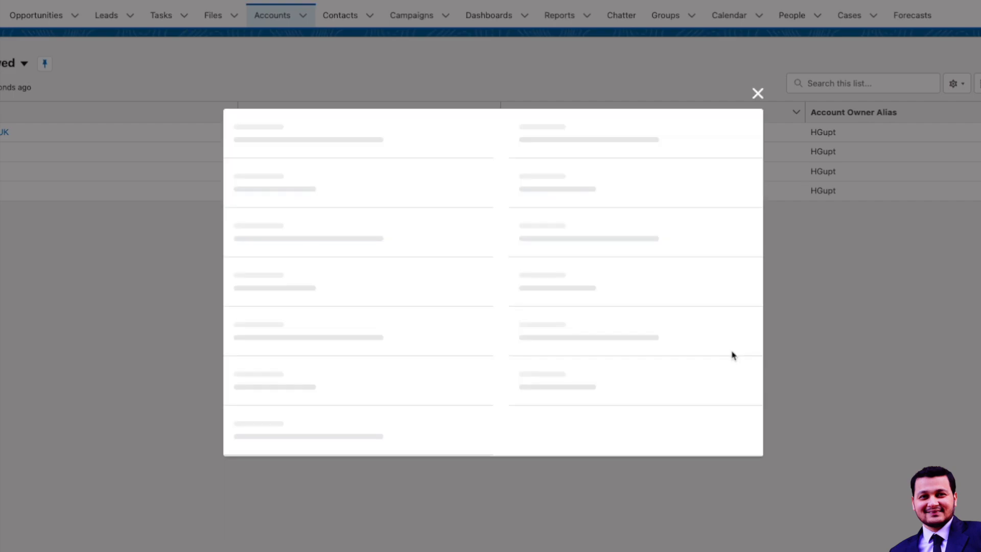
scroll(568, 328, "down", 2)
scroll(569, 328, "down", 10)
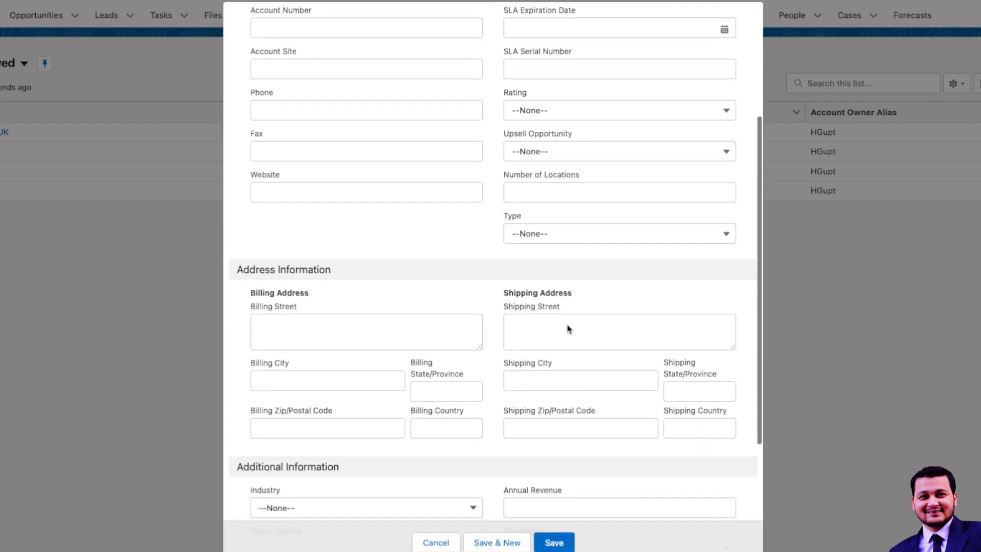
scroll(568, 328, "up", 10)
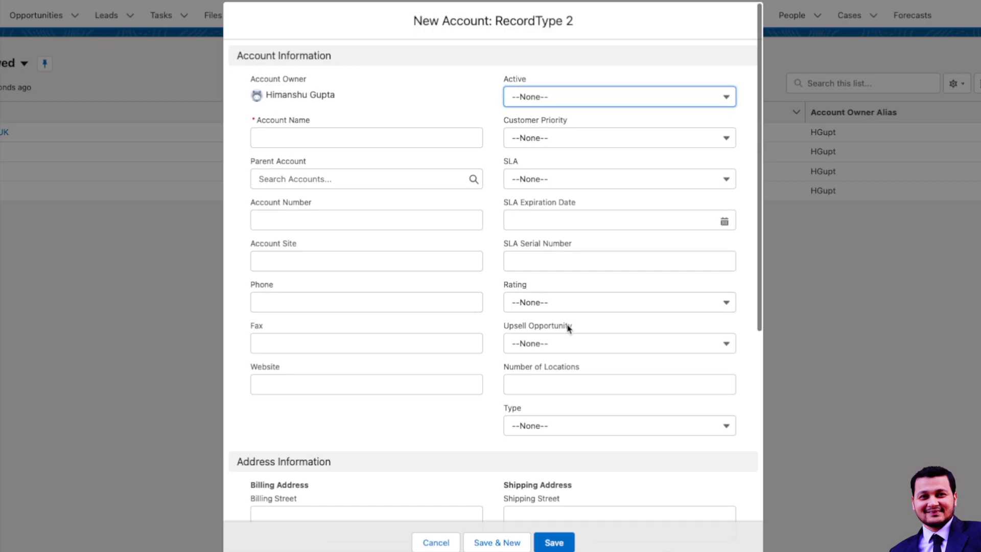
left_click(443, 541)
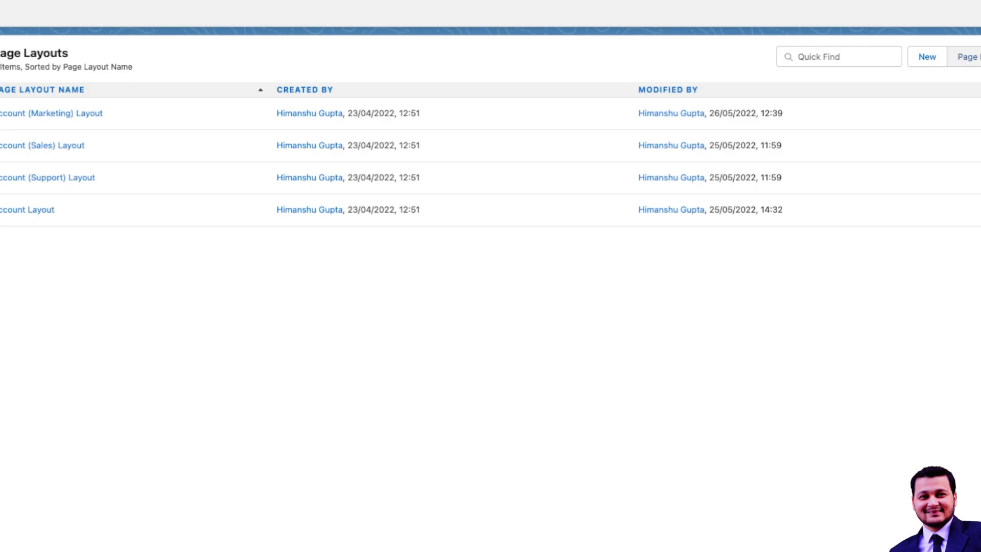
Review the Account page layout assignments by profile and record type, and open the Account (Support) Layout assigned to RecordType 2.
left_click(967, 57)
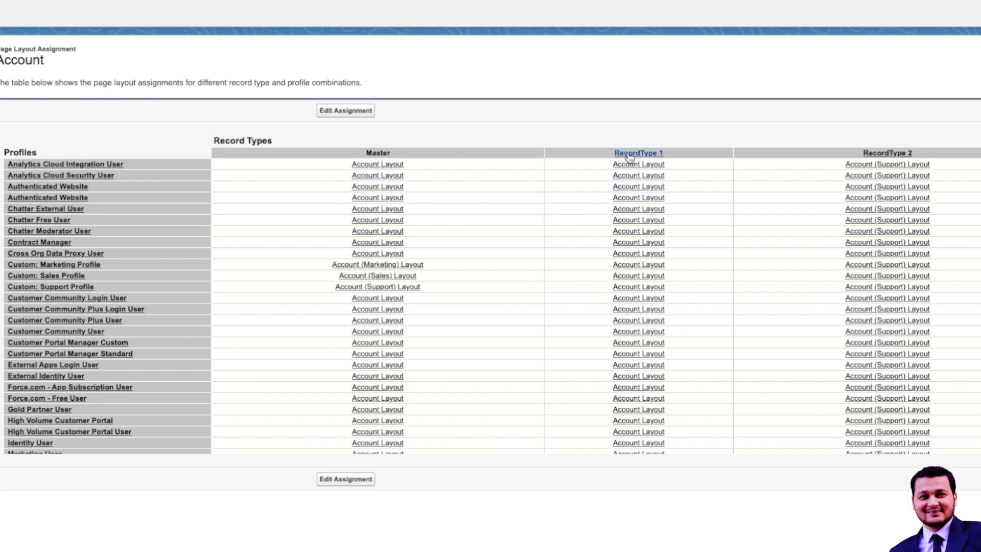
scroll(789, 271, "down", 3)
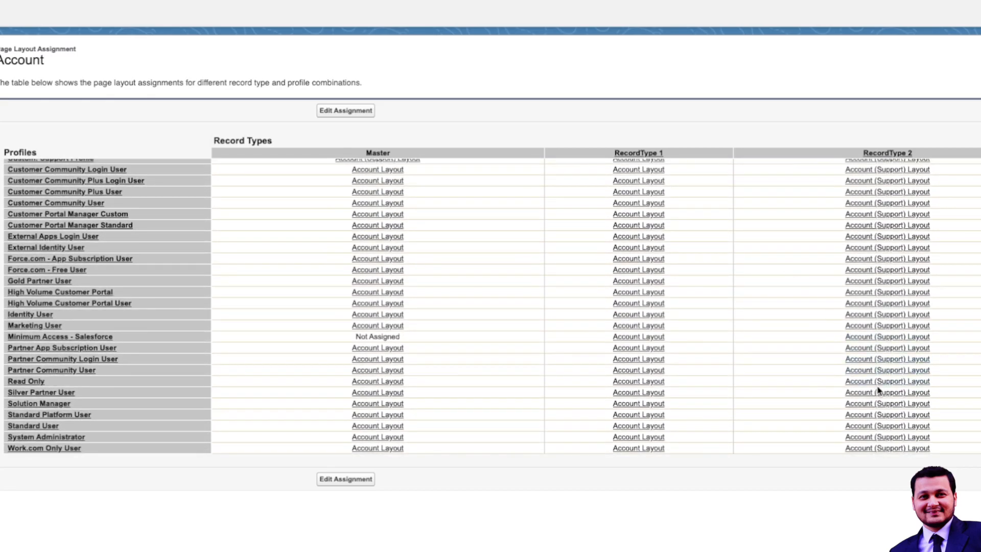
left_click(887, 448)
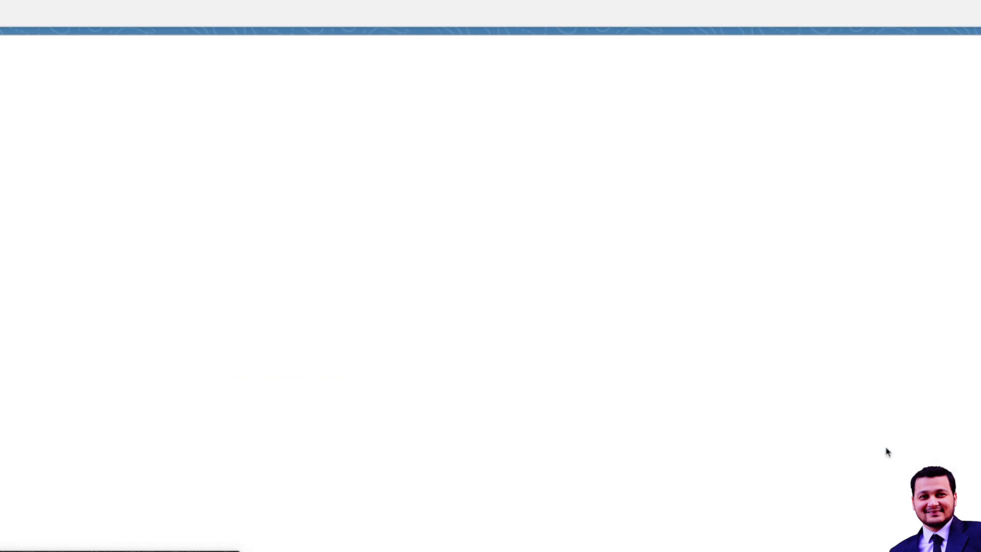
In the Account (Support) Layout, move Additional Information above Account Information, place System Information above both, and save the layout.
scroll(289, 357, "down", 7)
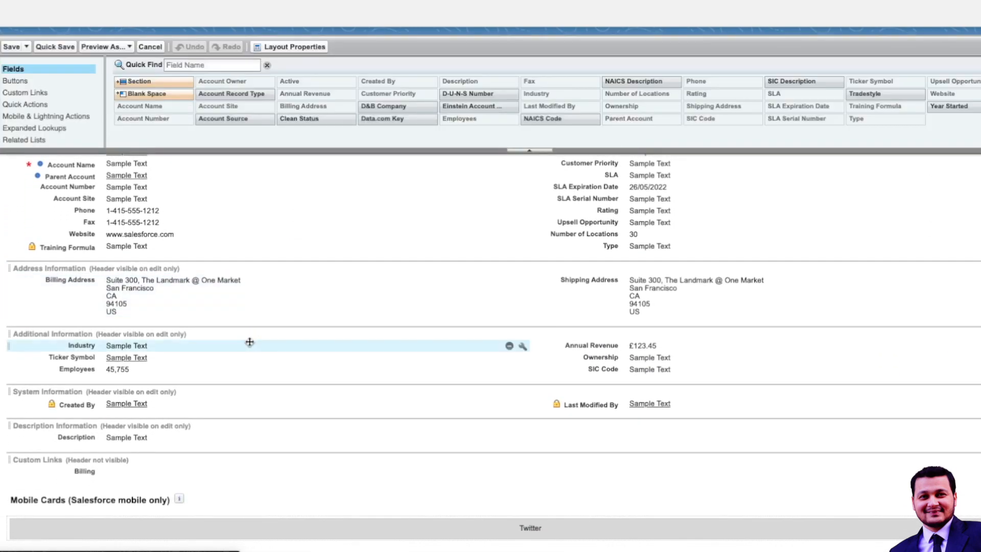
left_click_drag(251, 334, 244, 236)
scroll(324, 339, "down", 1)
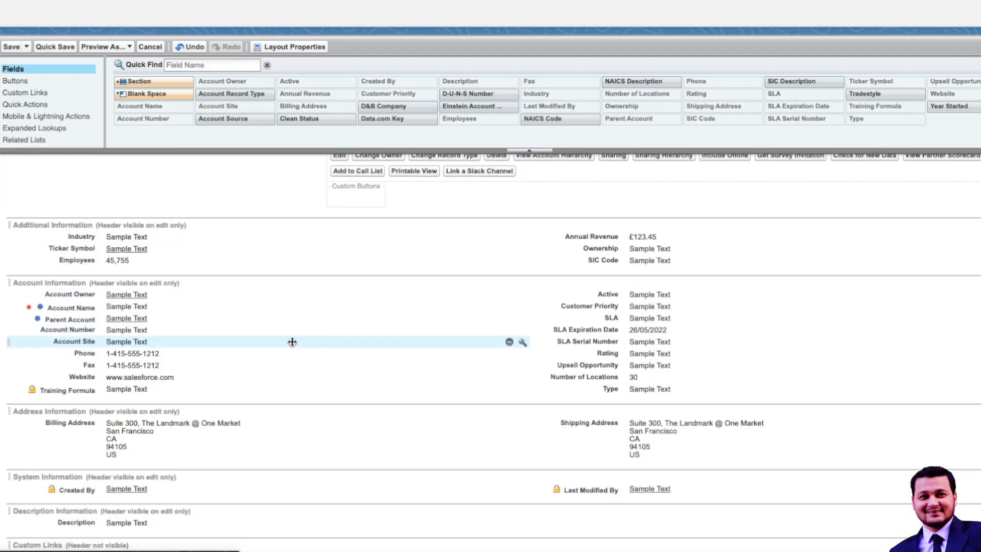
scroll(164, 295, "down", 5)
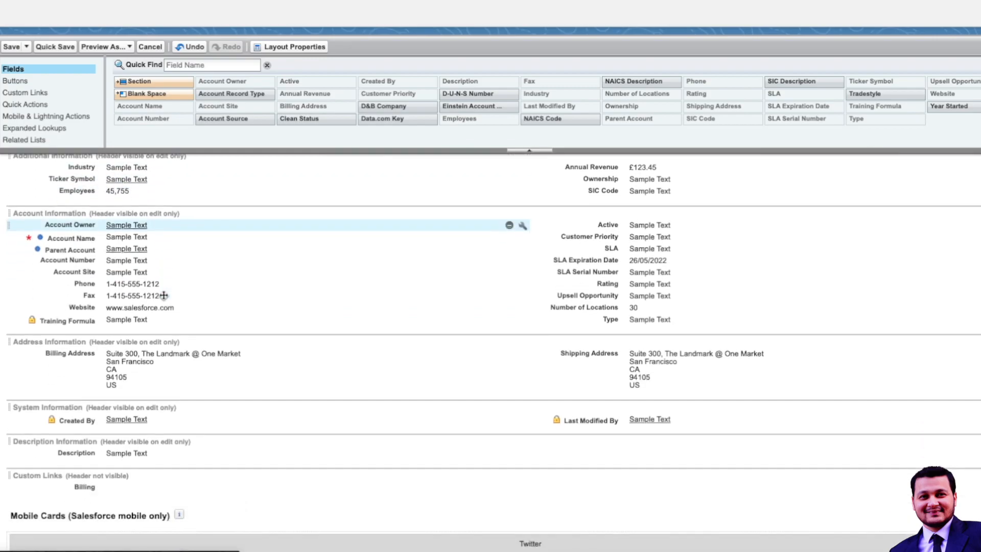
scroll(164, 295, "up", 3)
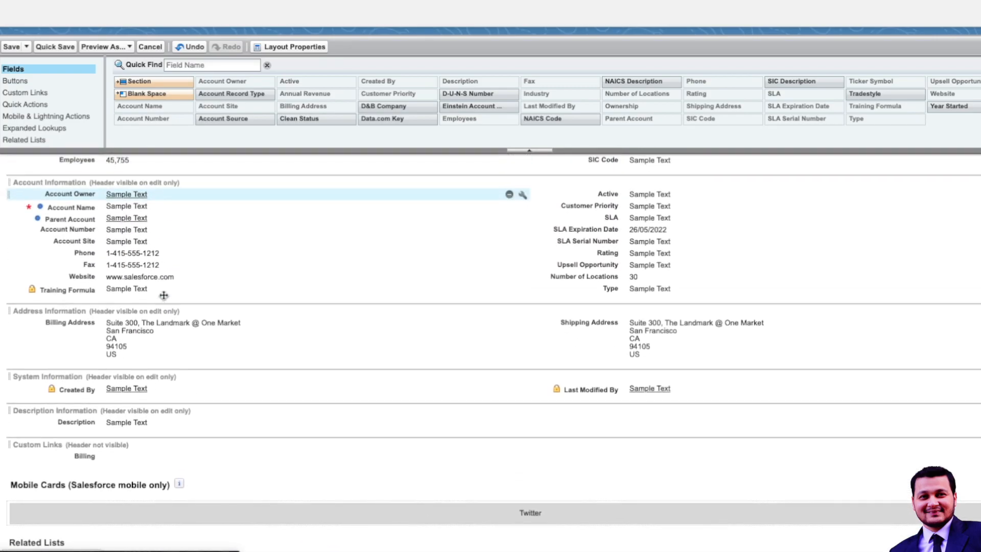
left_click_drag(259, 377, 213, 272)
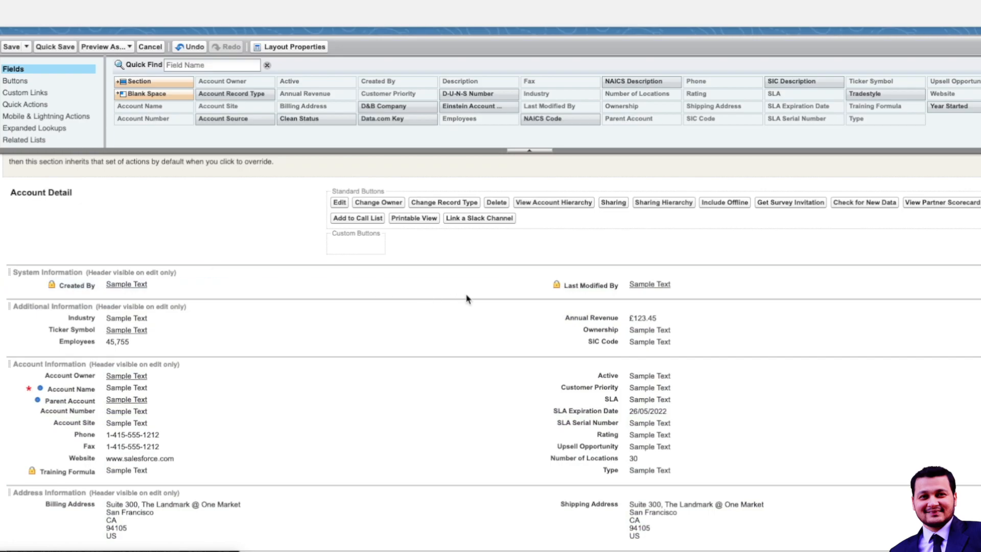
left_click(7, 48)
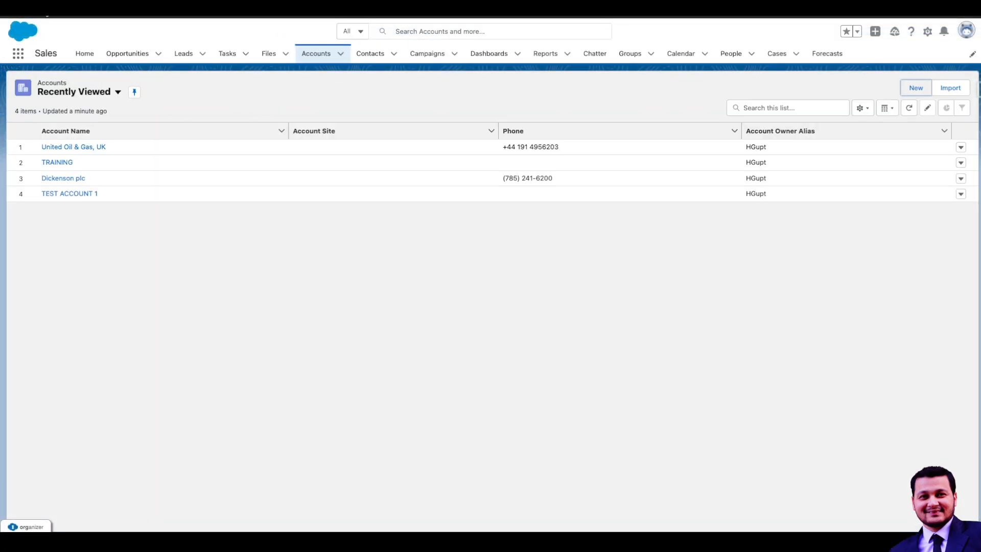
Empty the browser cache and hard reload the Accounts list to load the saved layout.
right_click(197, 330)
left_click(234, 518)
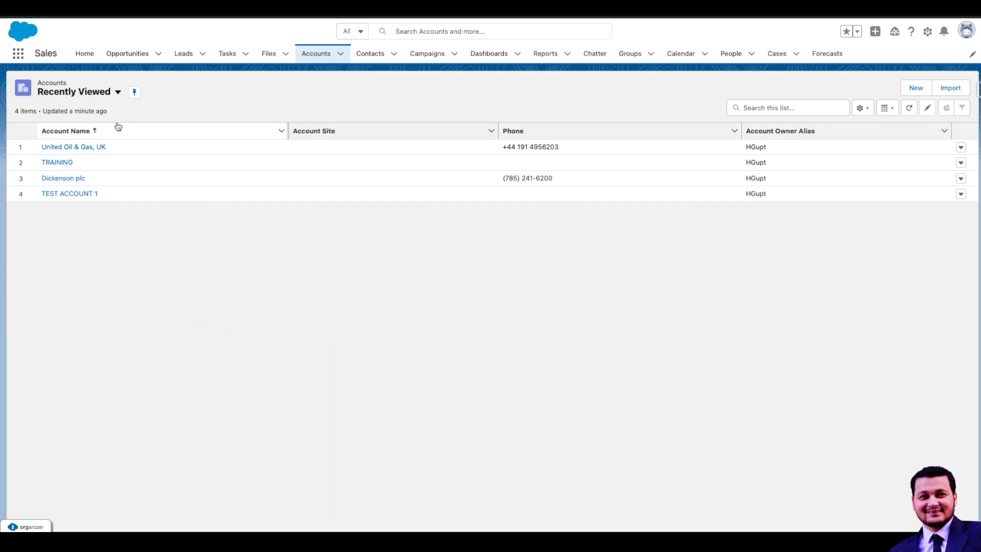
right_click(45, 10)
left_click(93, 59)
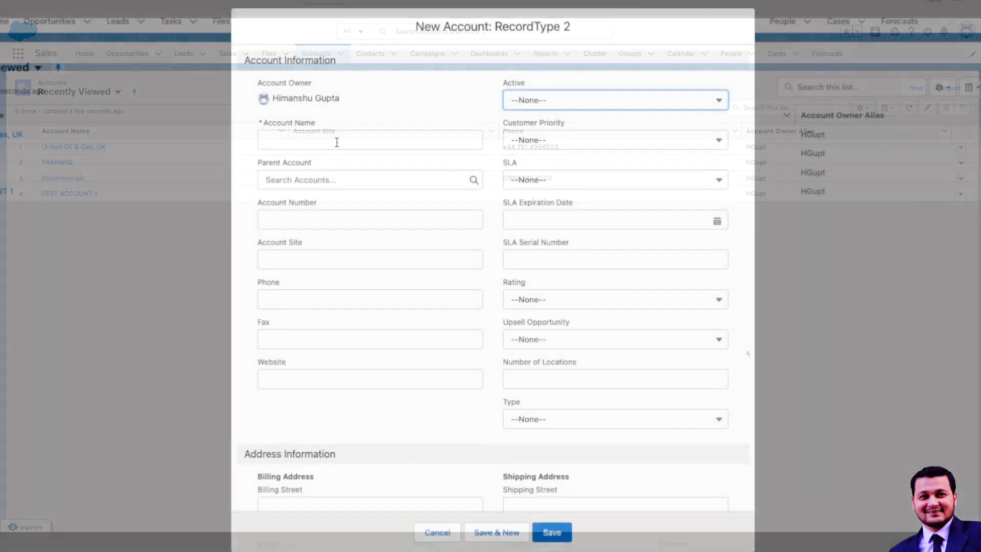
On the new RecordType 2 account form, set the Account Name to "RECORDTYPE 2 Record".
left_click(335, 139)
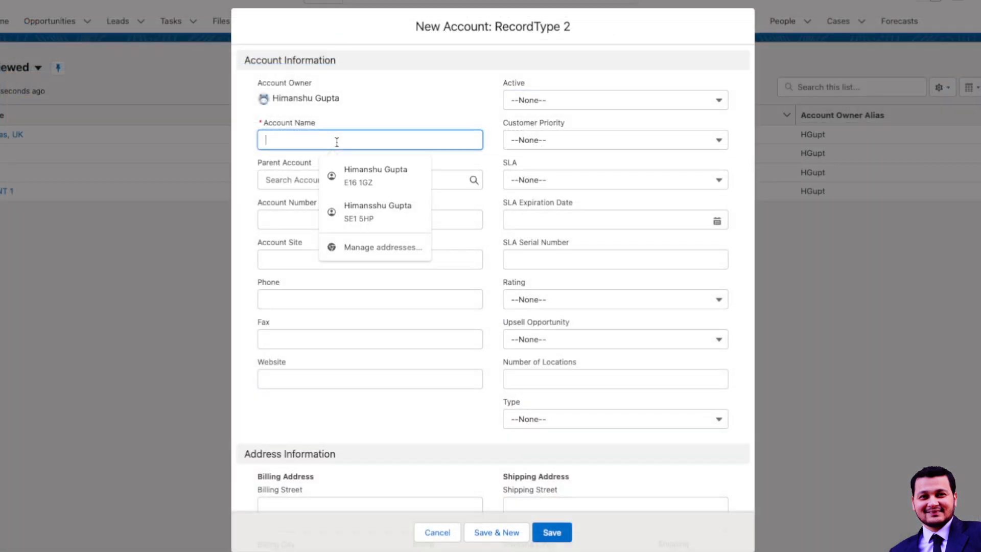
left_click(356, 178)
left_click_drag(343, 141, 221, 135)
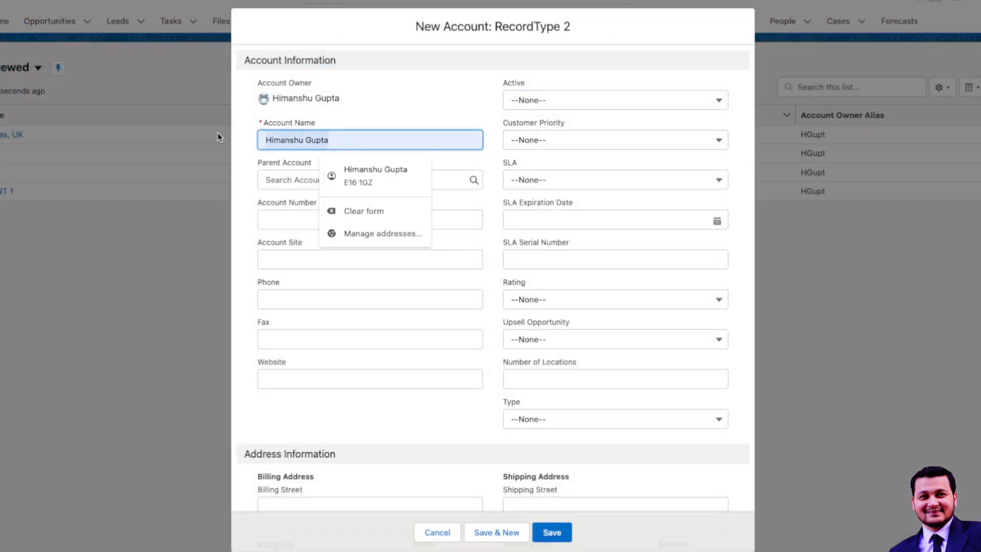
type("RECORDTYPE 2 Record")
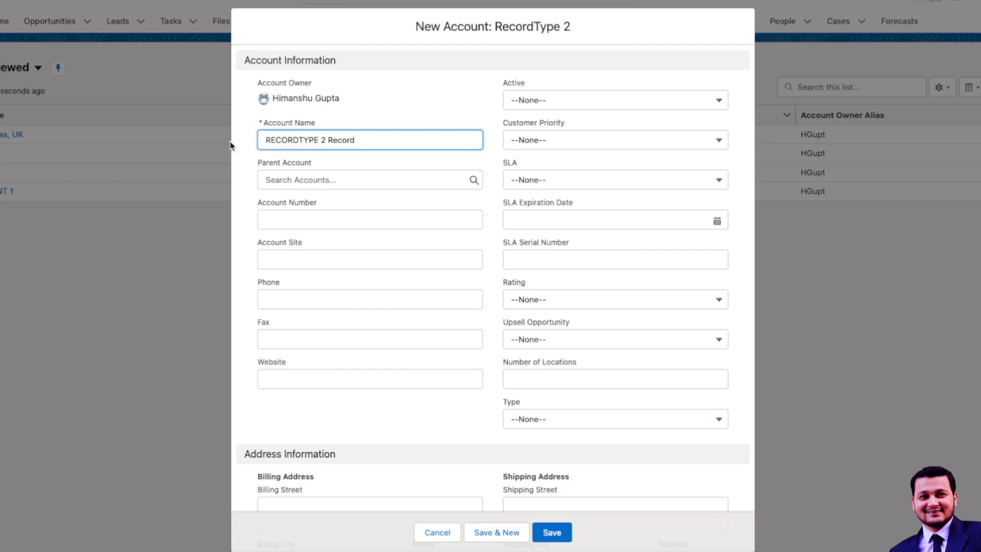
Set the new account's Industry to Energy and try to save the record.
scroll(342, 182, "down", 7)
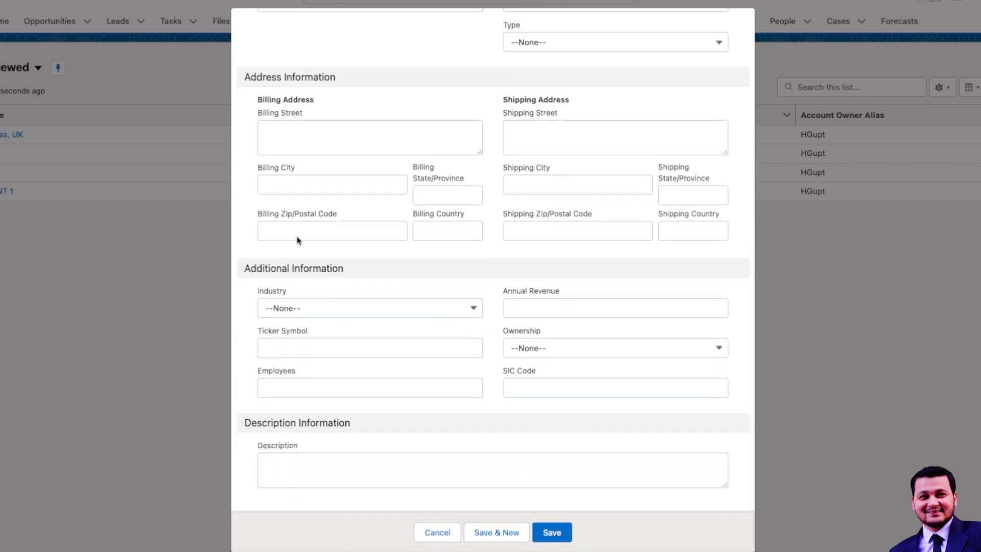
left_click(309, 309)
left_click(317, 397)
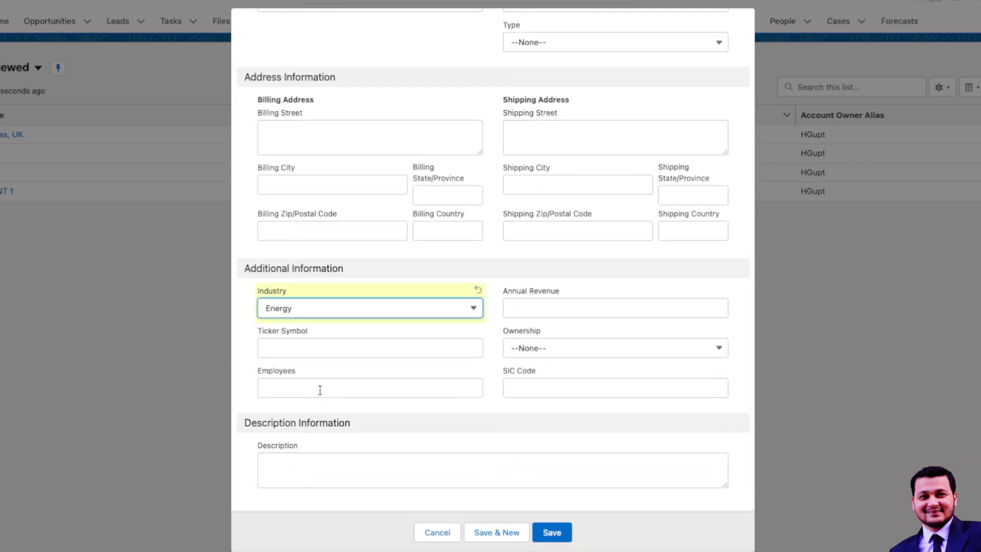
left_click(545, 533)
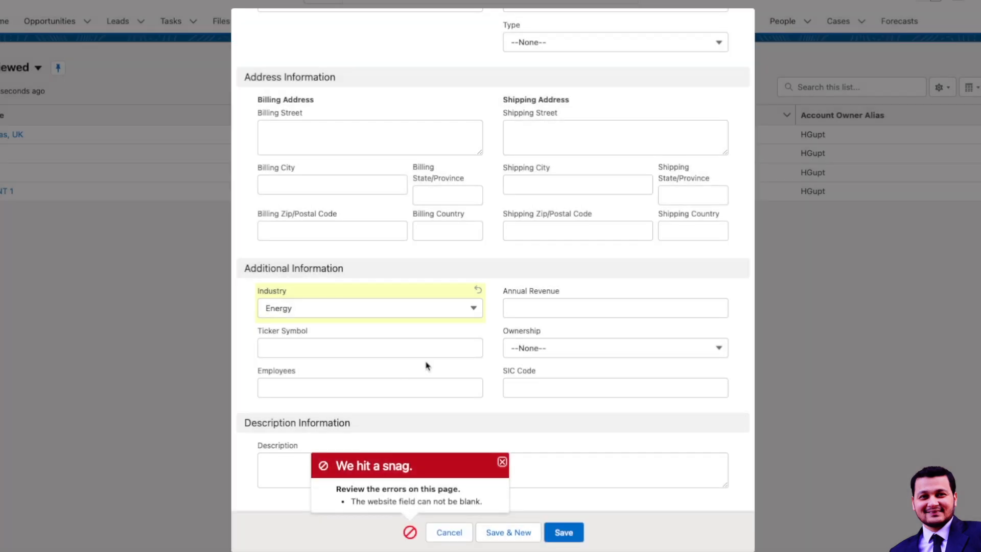
Examine the order of the sections on the RecordType 2 form, from Account Information down to Description Information, and the Website field.
scroll(427, 365, "up", 7)
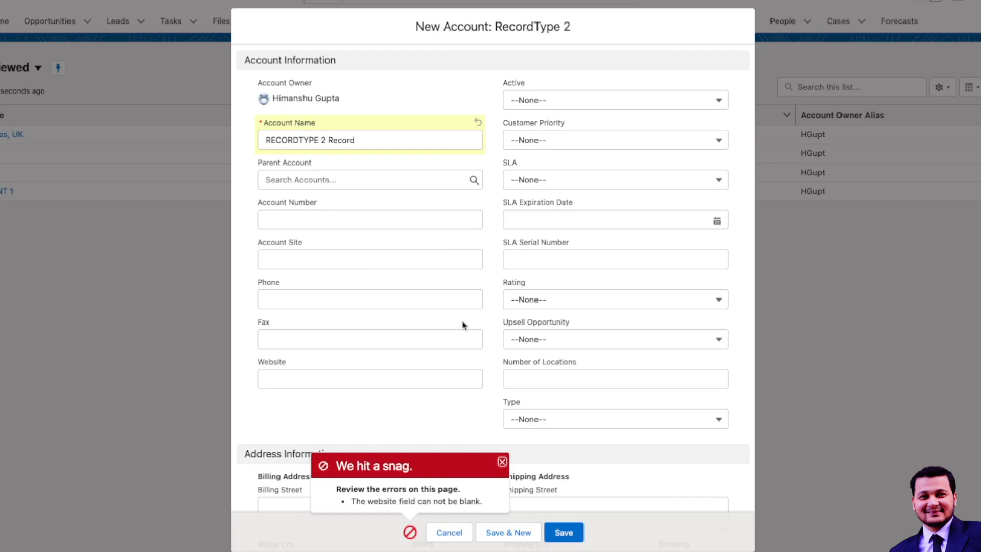
left_click_drag(247, 59, 388, 73)
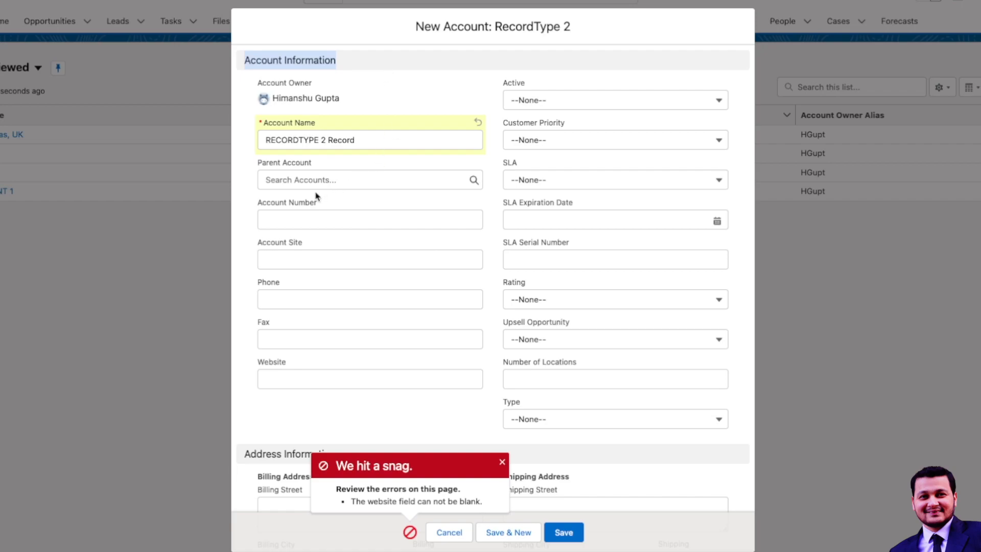
scroll(319, 228, "down", 5)
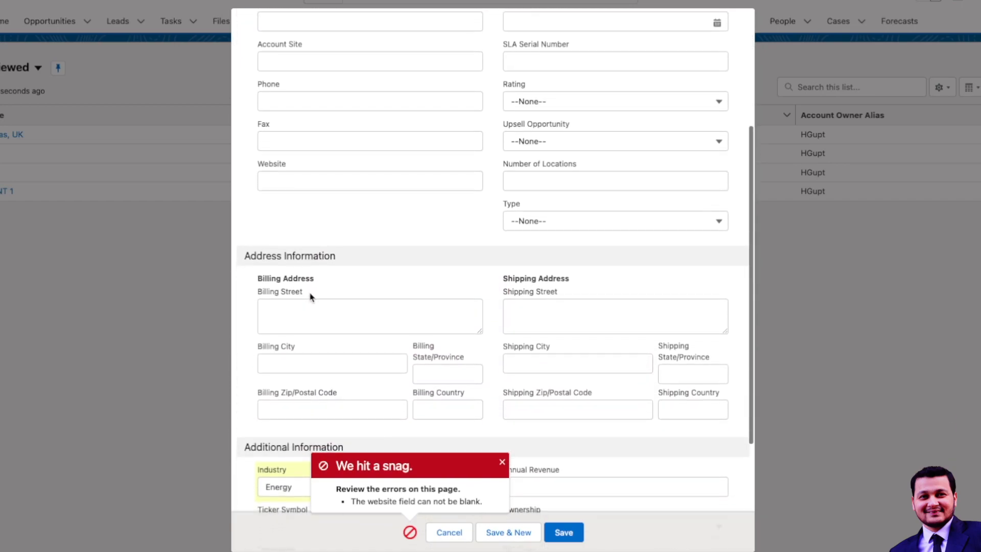
scroll(317, 358, "down", 3)
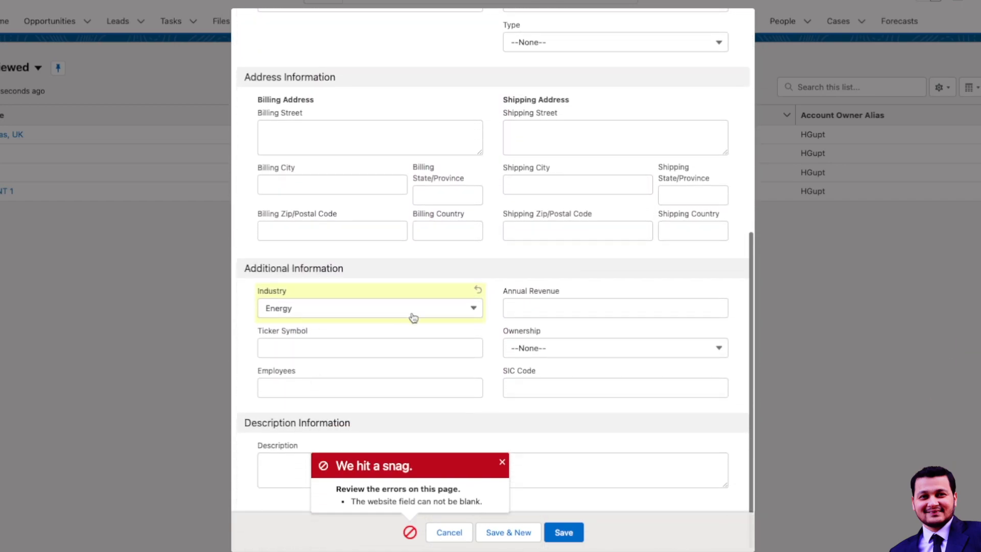
scroll(443, 296, "up", 8)
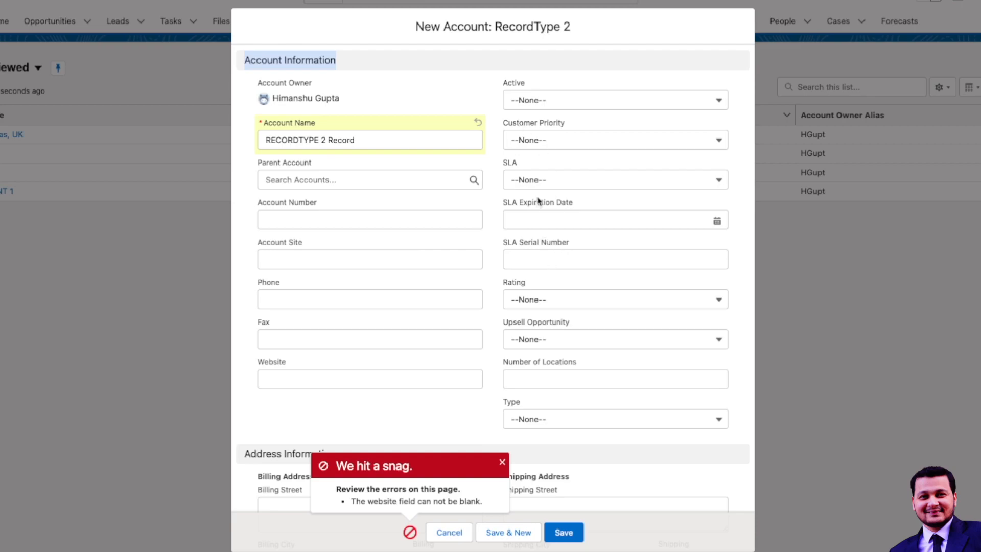
scroll(467, 303, "down", 8)
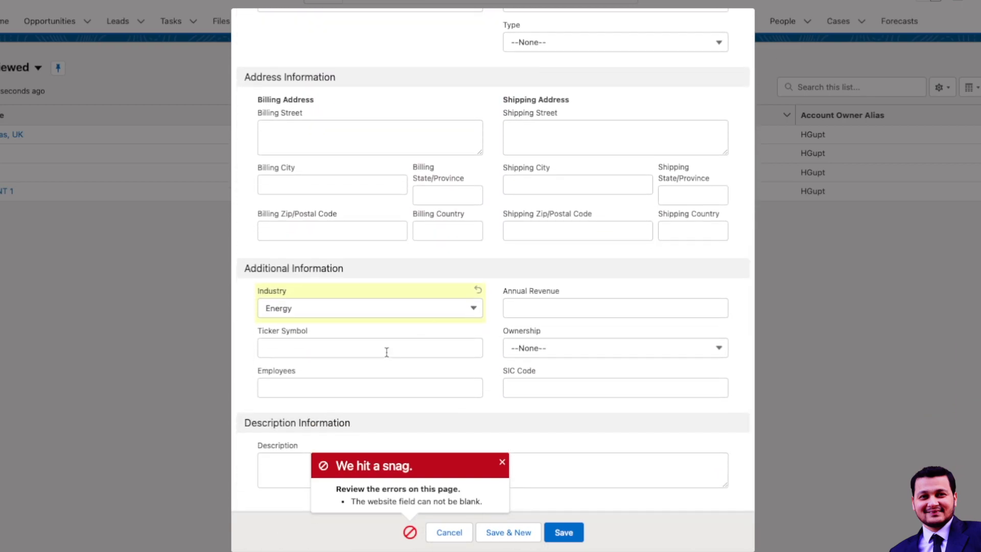
scroll(393, 354, "up", 8)
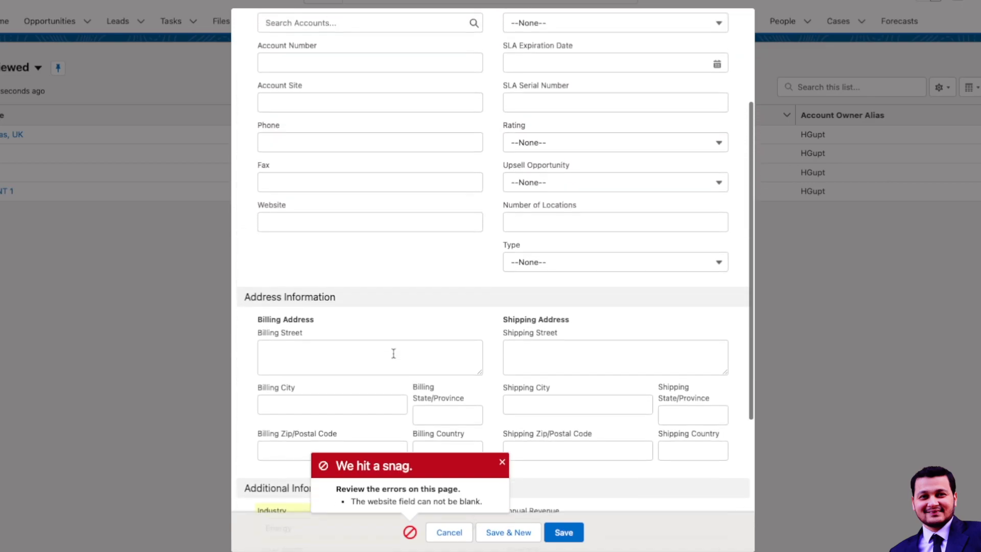
scroll(394, 357, "up", 2)
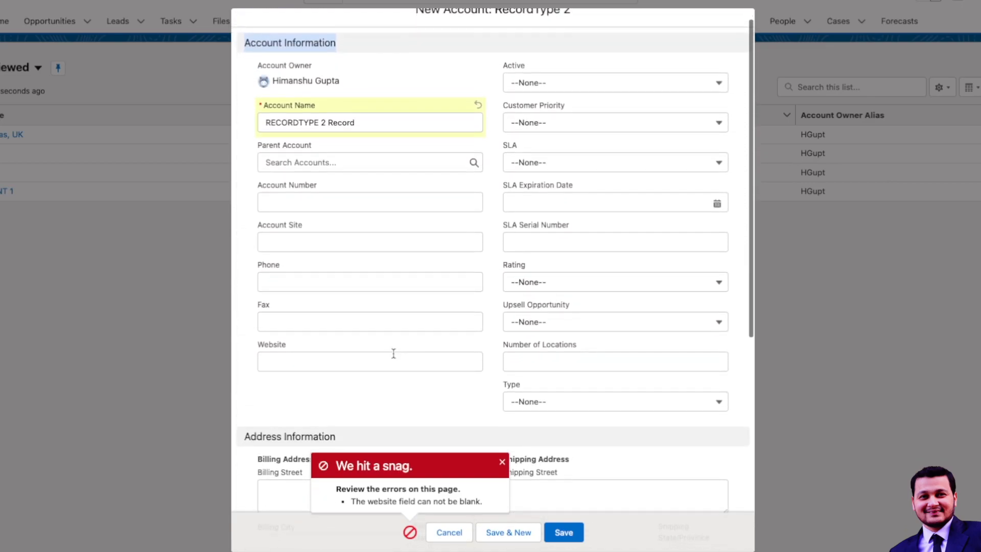
Set the RecordType 2 account's Website to dickenson-consulting.com and save the record.
left_click(285, 358)
left_click(363, 395)
left_click(563, 534)
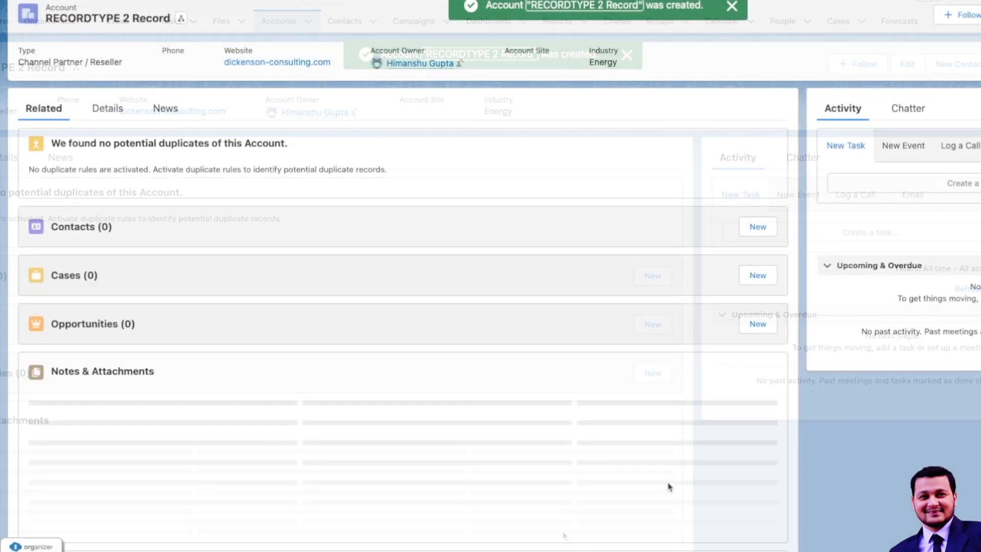
Examine the field order in the details of the new RECORDTYPE 2 Record account.
left_click(108, 110)
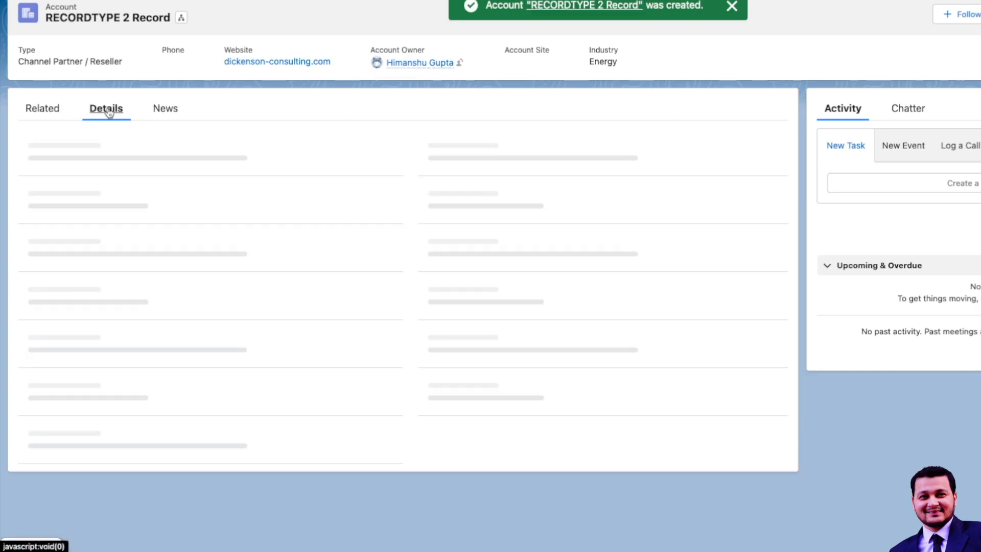
mouse_move(81, 158)
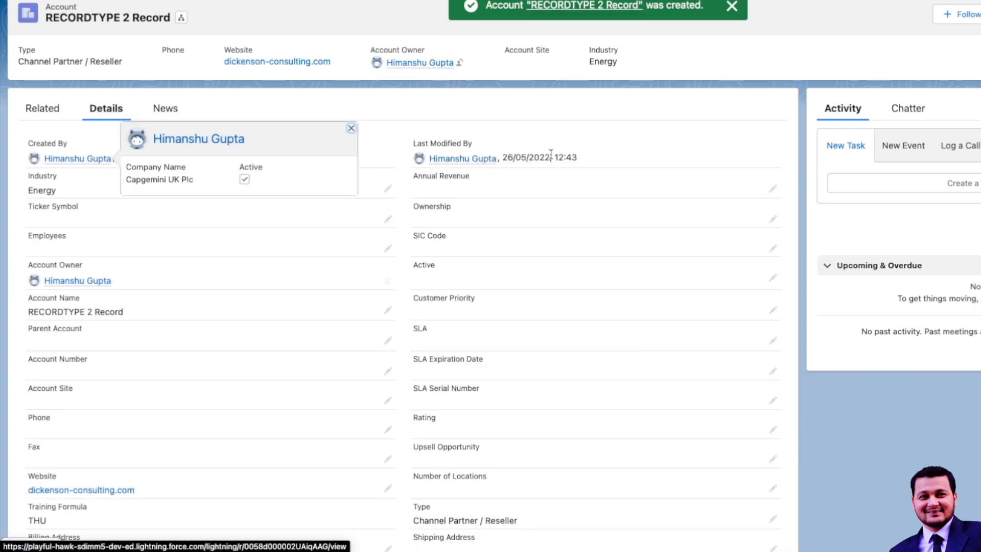
left_click(352, 129)
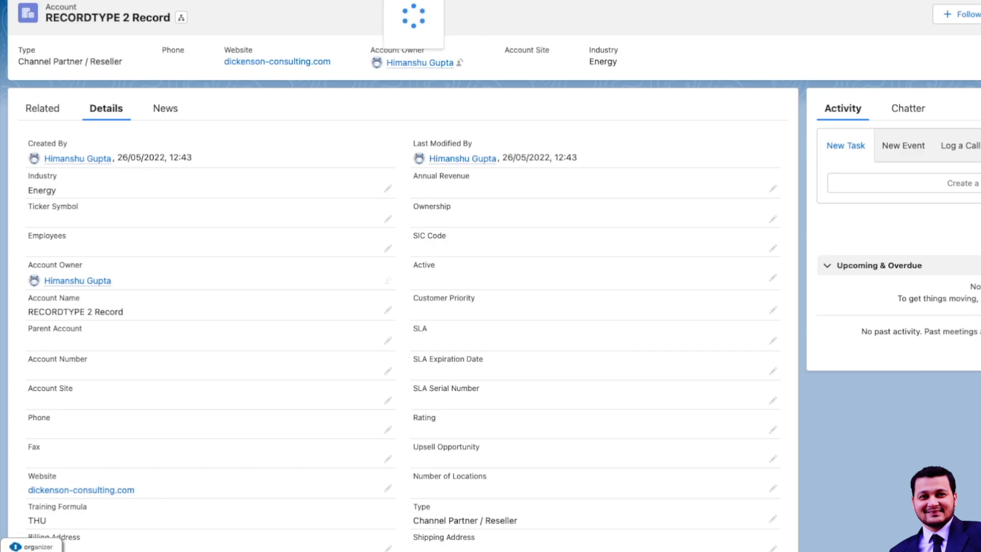
Start a RecordType 1 account named "RECORD TYPE 1 RECORD" and set its Industry to Agriculture.
left_click(401, 4)
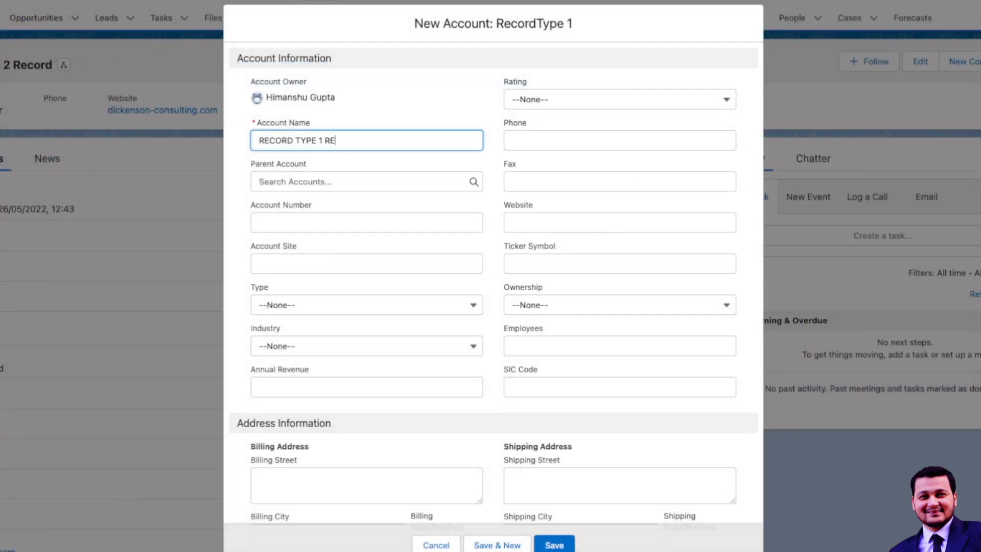
scroll(398, 338, "down", 5)
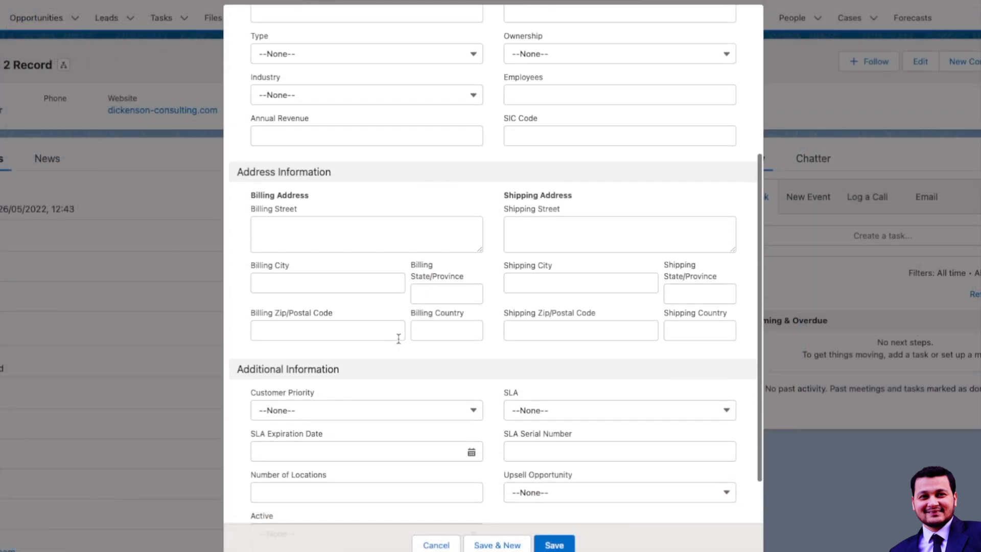
left_click(331, 95)
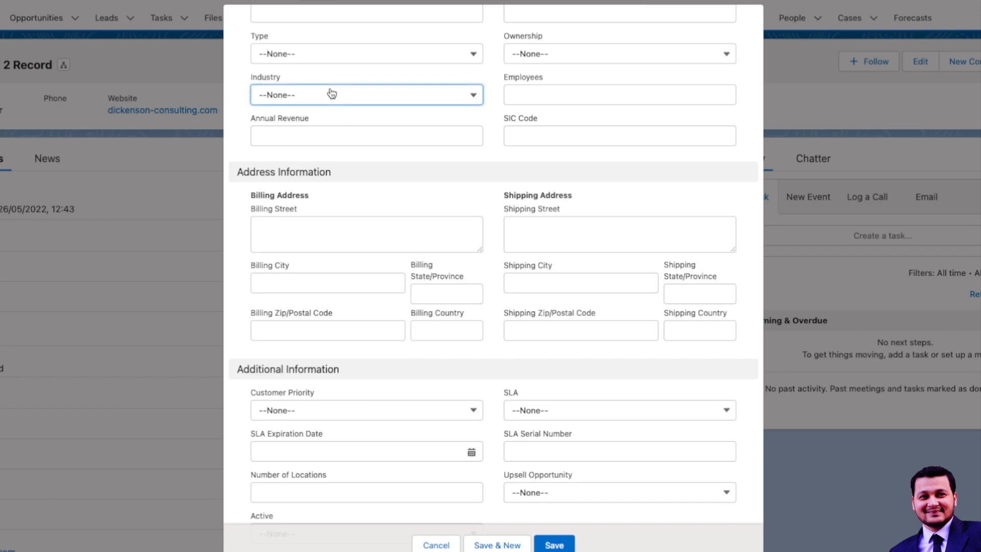
left_click(321, 146)
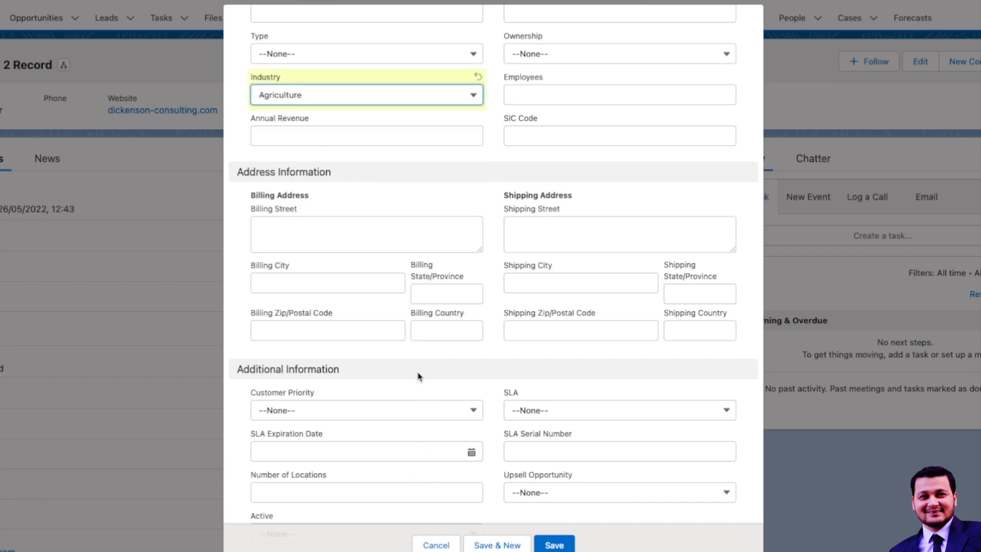
Set the RecordType 1 account's Website to dickenson-consulting.com and save the record.
scroll(335, 350, "up", 5)
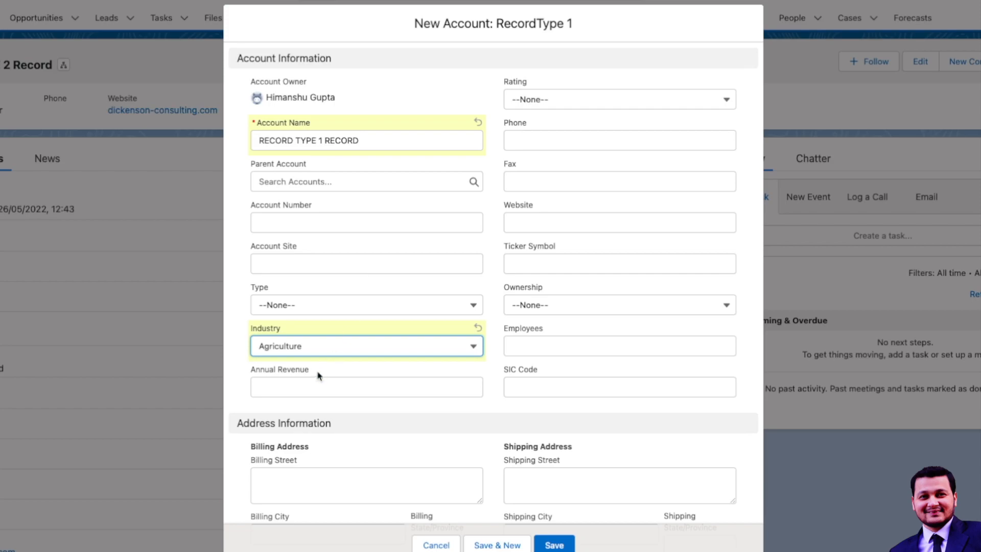
left_click(526, 224)
left_click(642, 253)
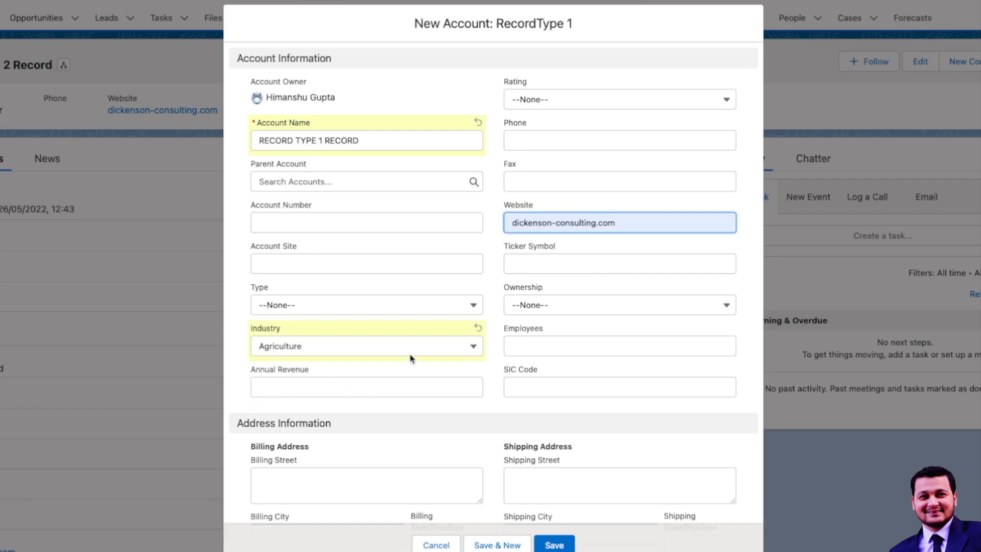
scroll(414, 353, "down", 5)
scroll(416, 346, "down", 2)
left_click(555, 544)
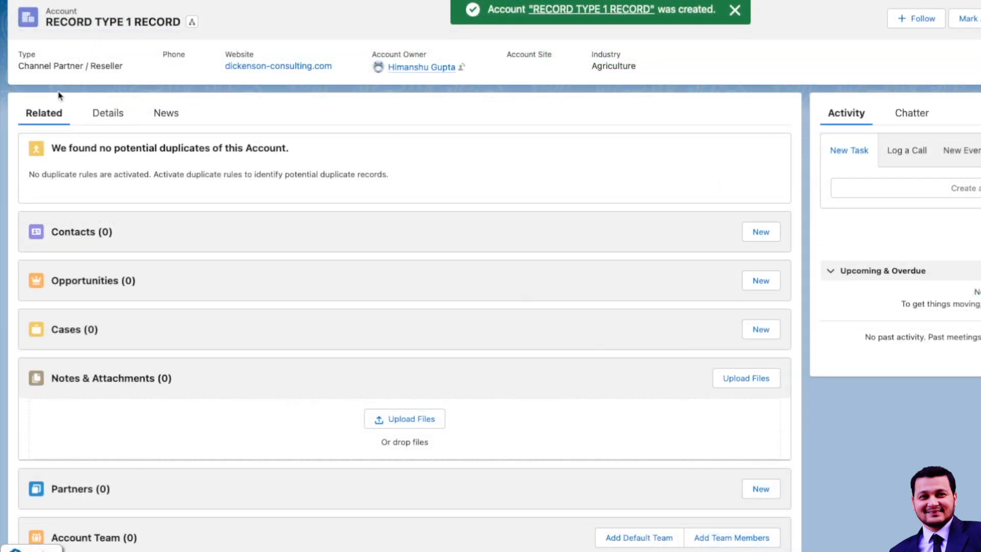
Examine the field order in the details of the RECORD TYPE 1 RECORD account, down to Description.
left_click(113, 122)
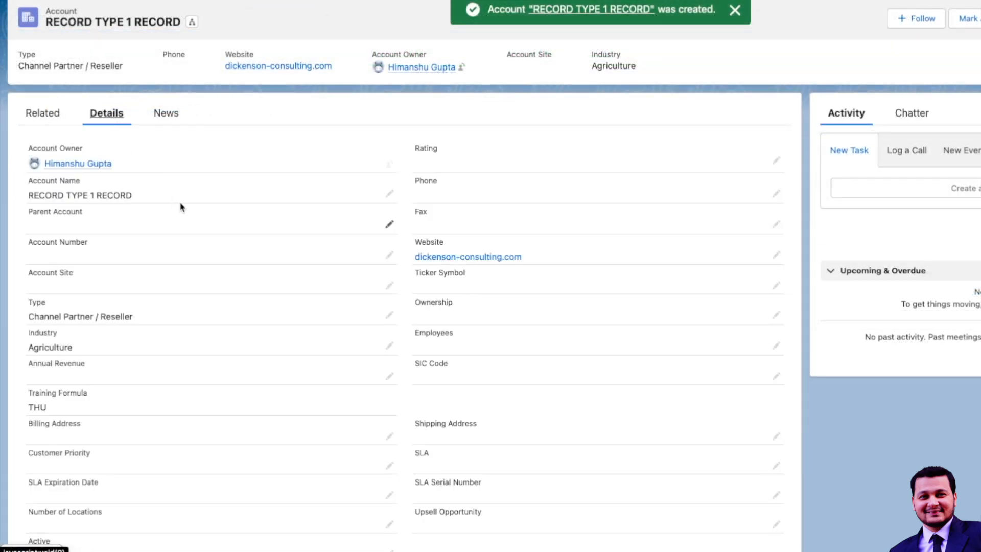
scroll(307, 285, "down", 3)
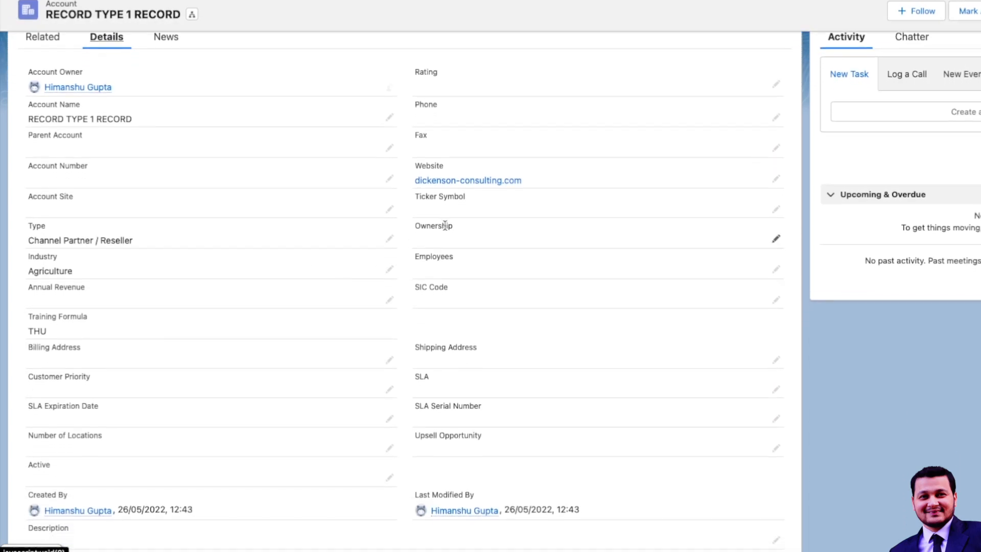
scroll(183, 252, "down", 1)
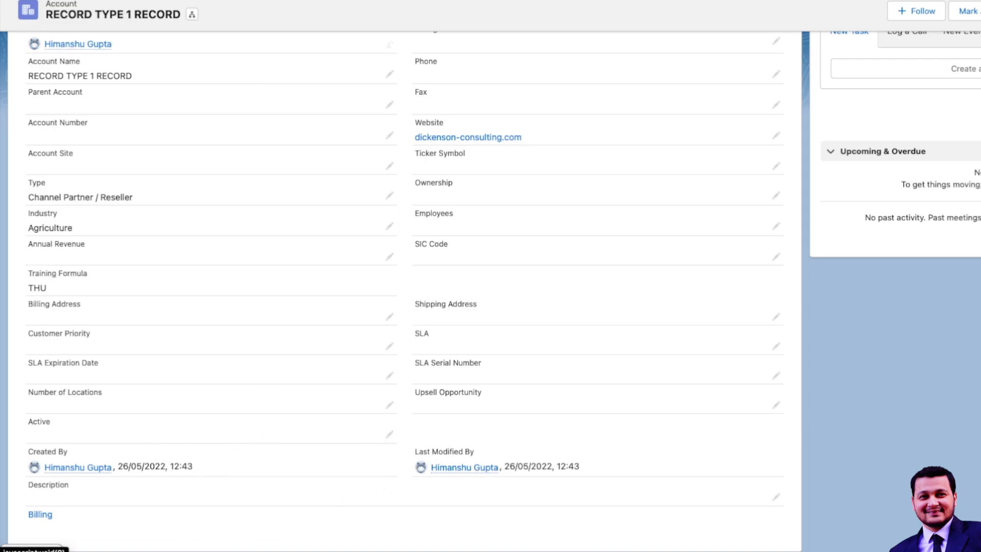
In a duplicate browser tab, open RECORDTYPE 2 Record from the Accounts list and review its details for comparison with the RecordType 1 record.
right_click(535, 0)
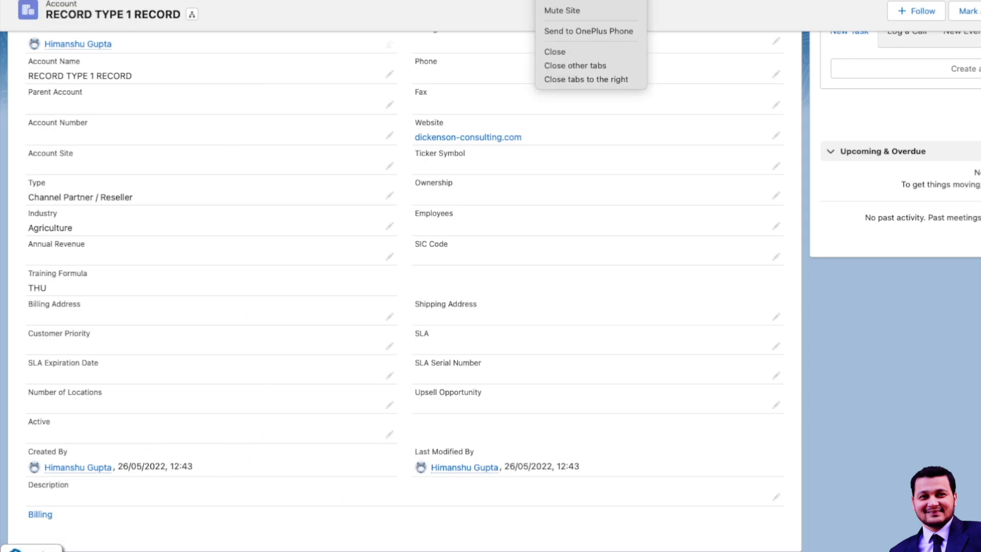
left_click(557, 0)
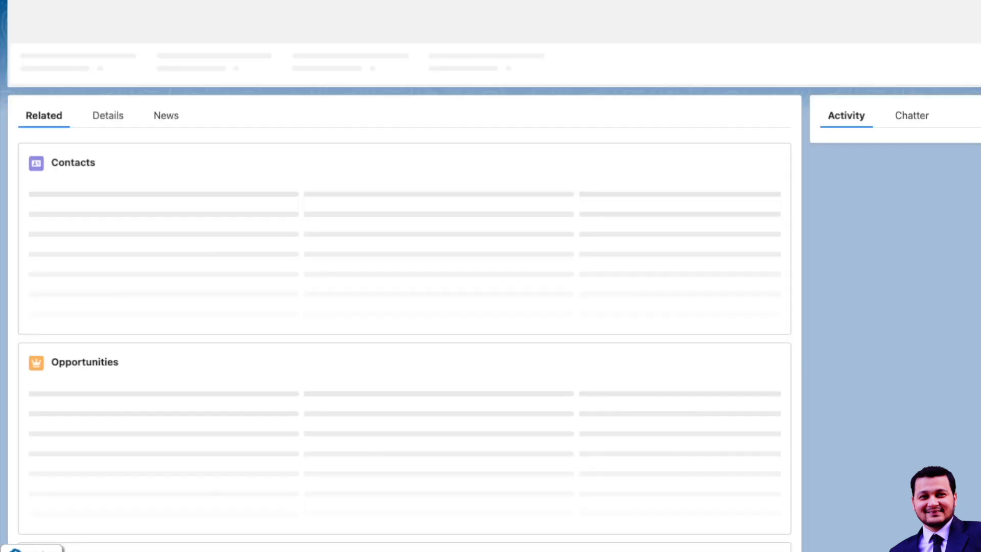
left_click(251, 0)
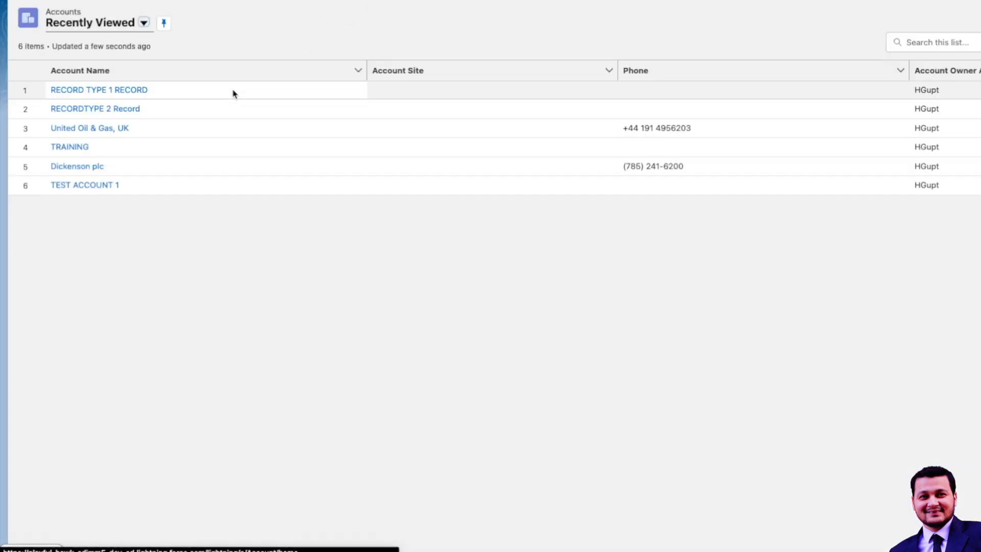
left_click(106, 106)
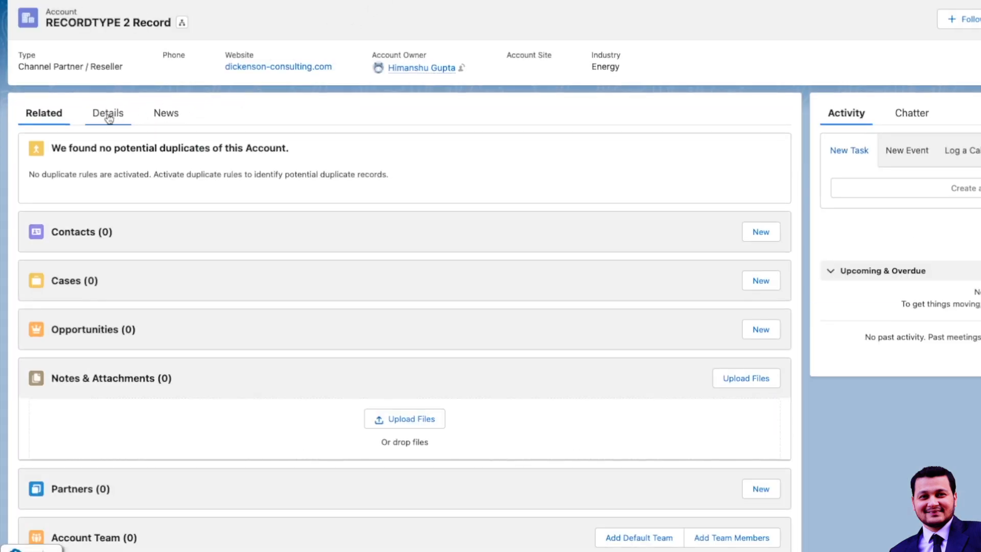
left_click(108, 117)
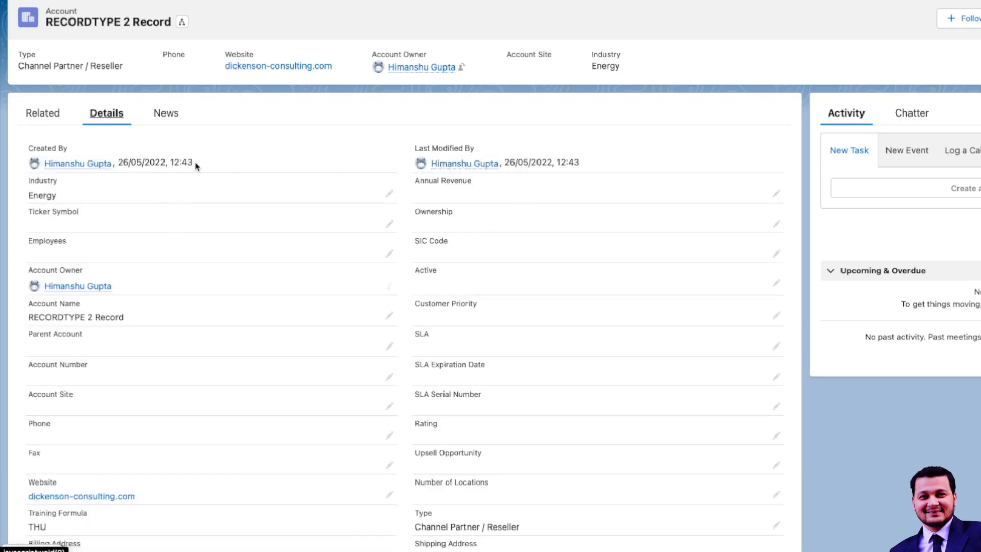
scroll(238, 300, "down", 3)
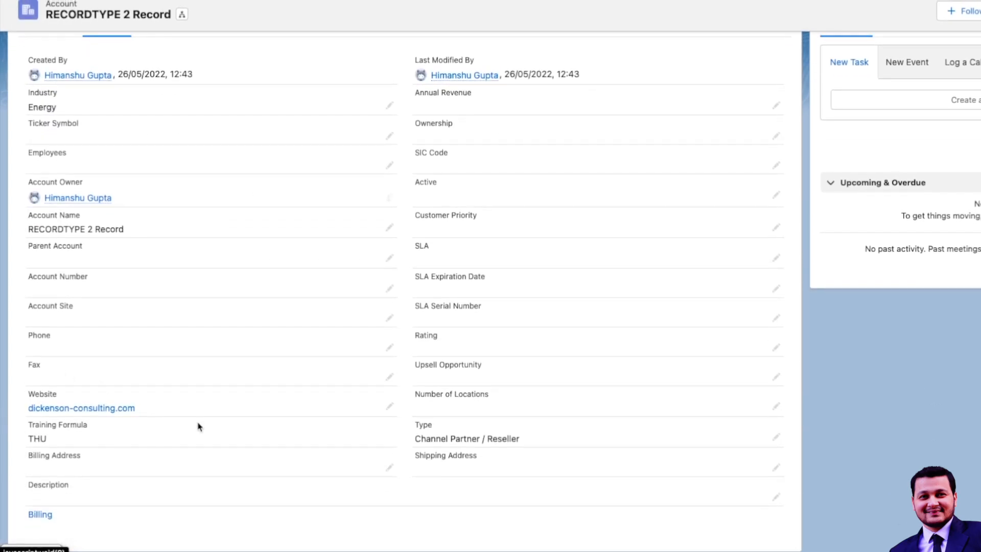
scroll(305, 250, "up", 3)
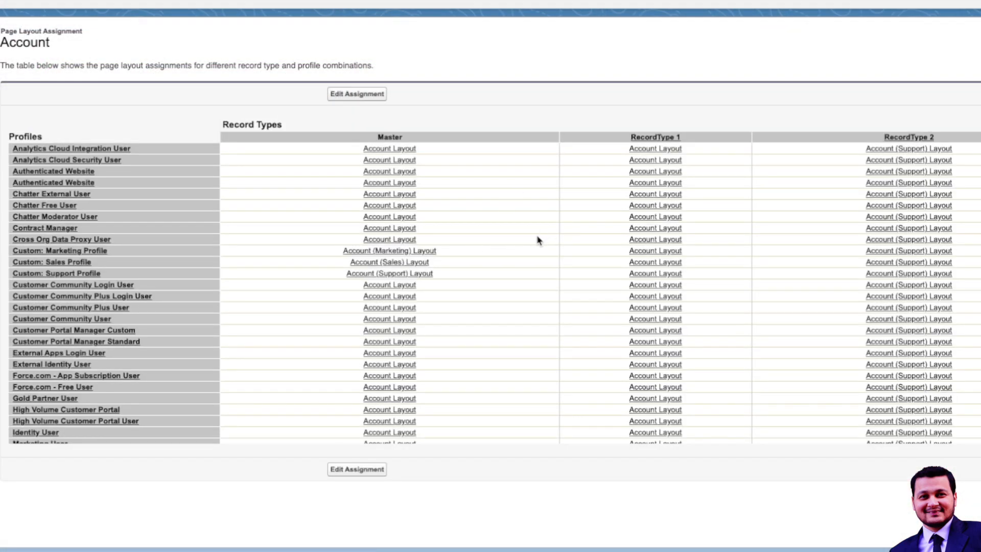
Edit the Account page layout assignment so Custom: Marketing Profile uses Account Layout for RecordType 2.
left_click(340, 98)
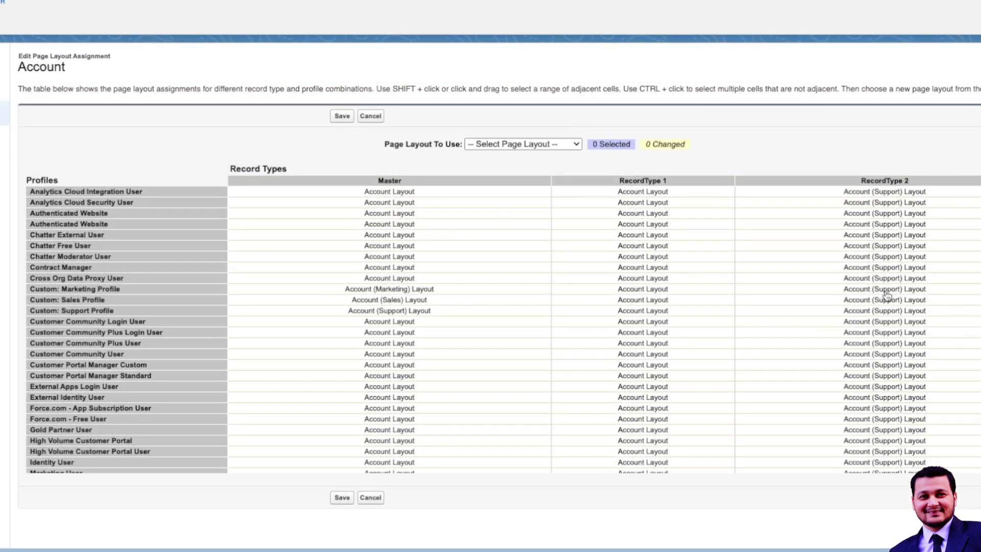
left_click(885, 290)
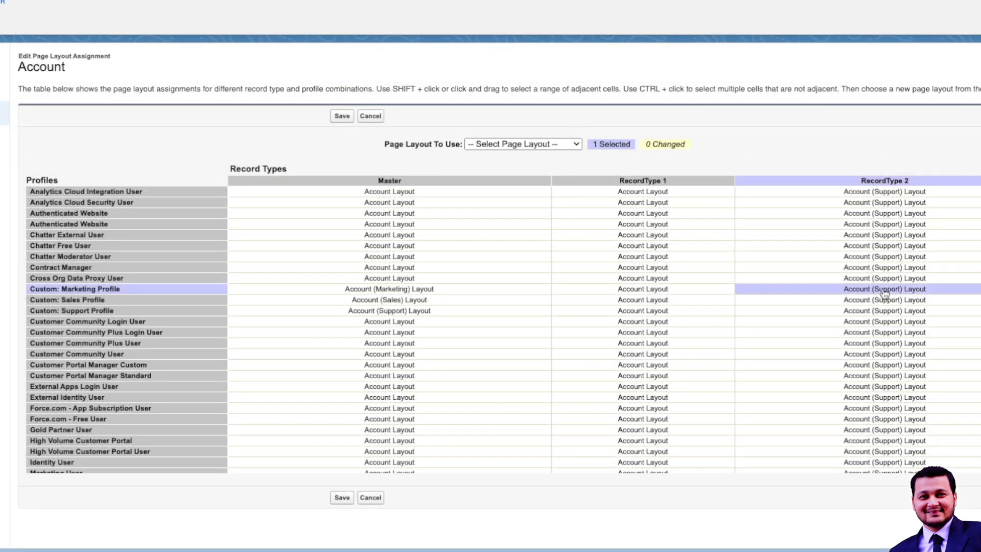
left_click(529, 153)
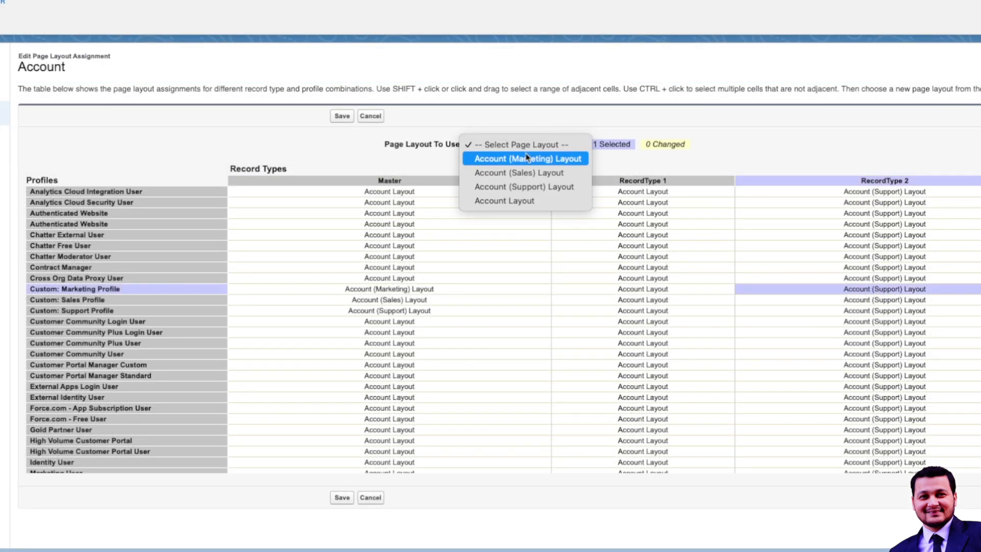
left_click(517, 200)
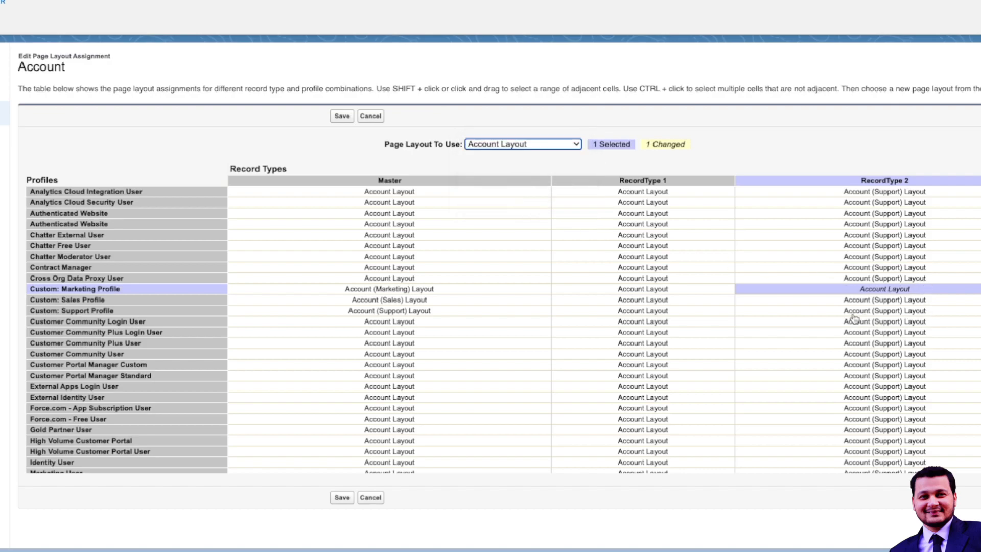